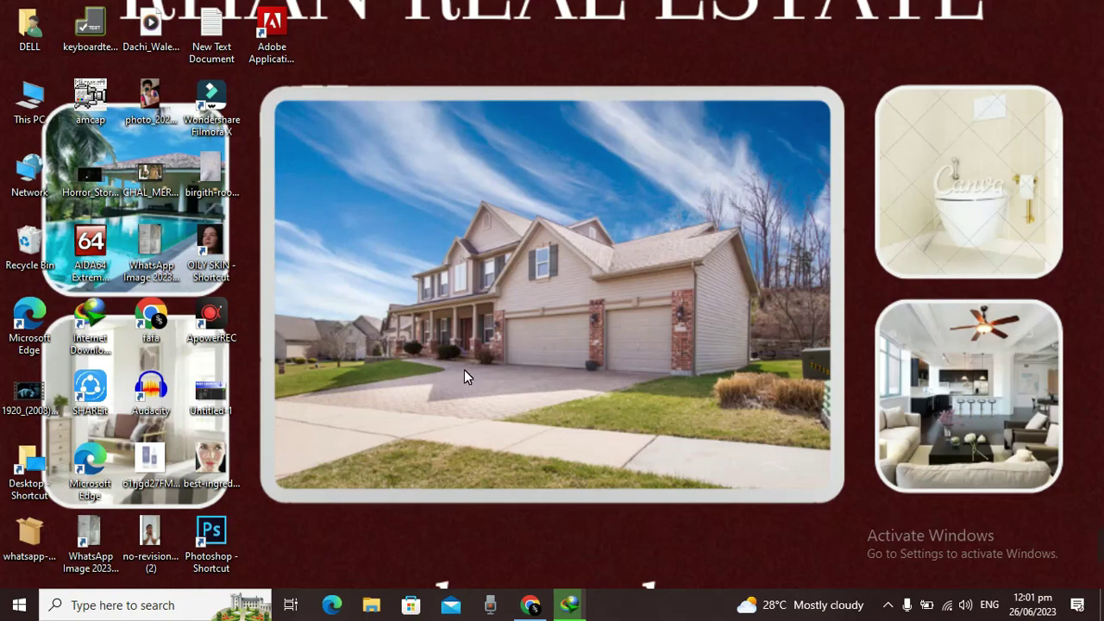
# Launch Photoshop CC 2015 from its desktop shortcut and show the File menu
pyautogui.click(229, 532)
pyautogui.doubleClick(228, 532)
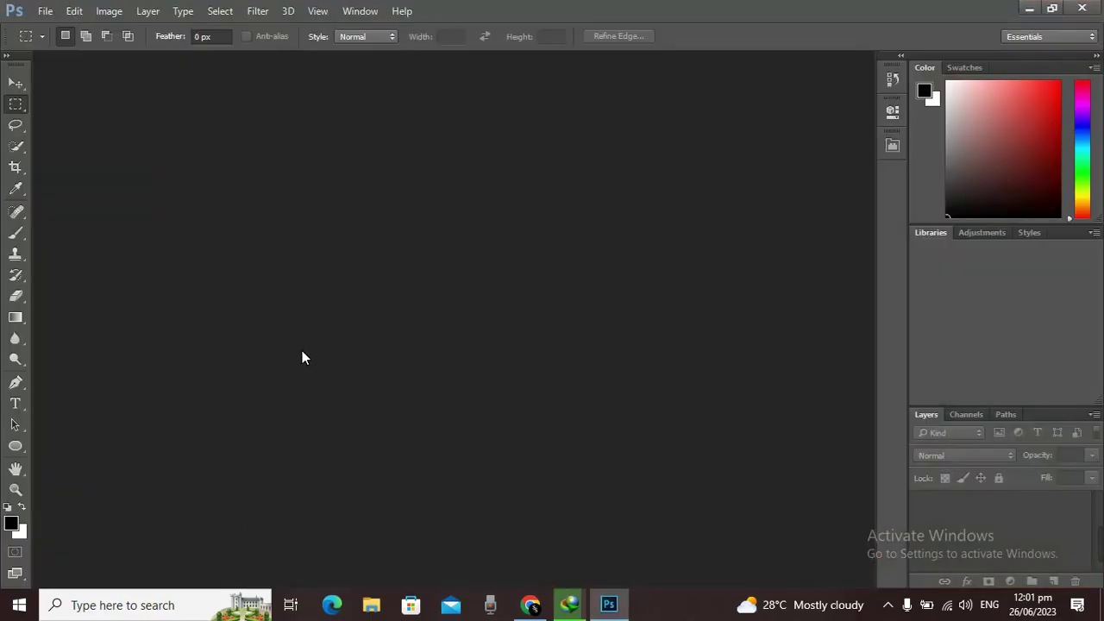
pyautogui.click(46, 12)
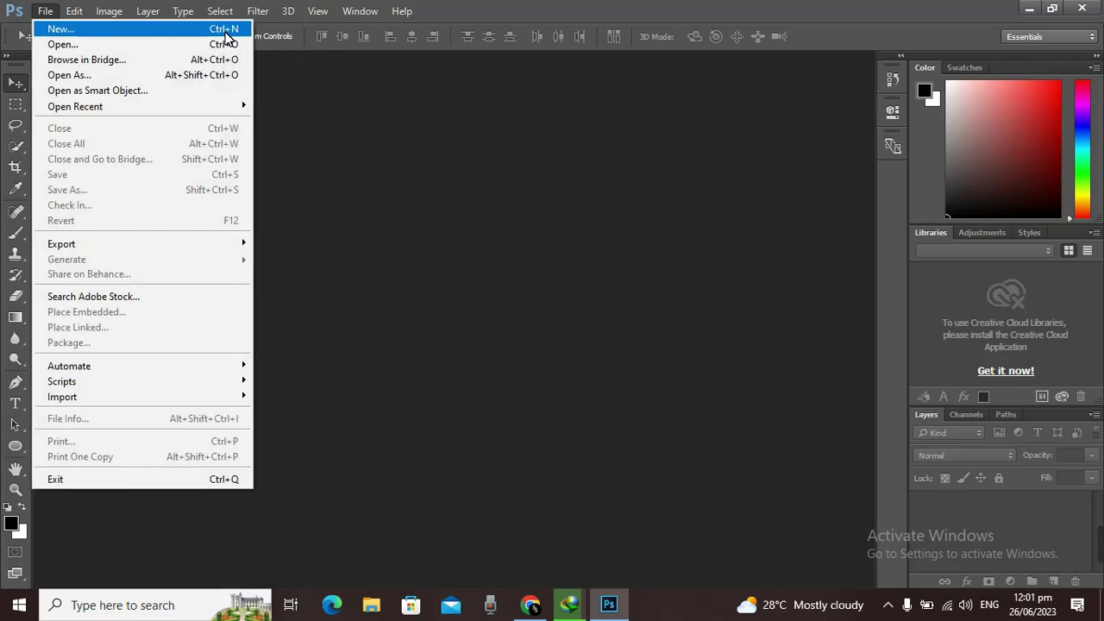
# Create a new white 1000 × 500 px document named goraya
pyautogui.click(227, 32)
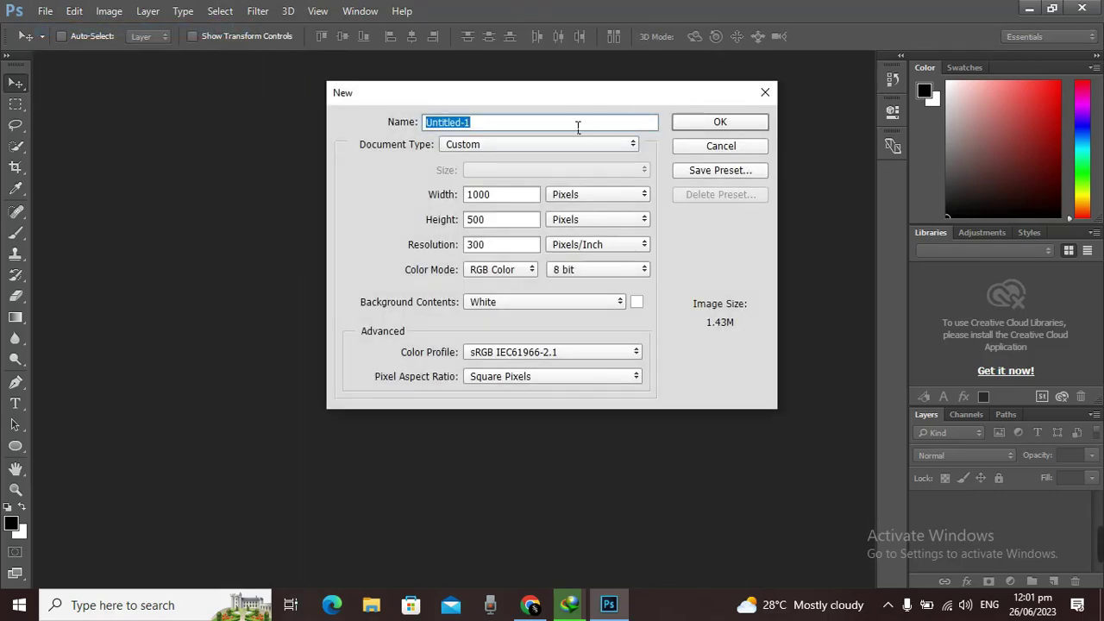
pyautogui.click(578, 127)
pyautogui.press('BackSpace')
pyautogui.press('BackSpace')
pyautogui.press('BackSpace')
pyautogui.write('go')
pyautogui.write('raya')
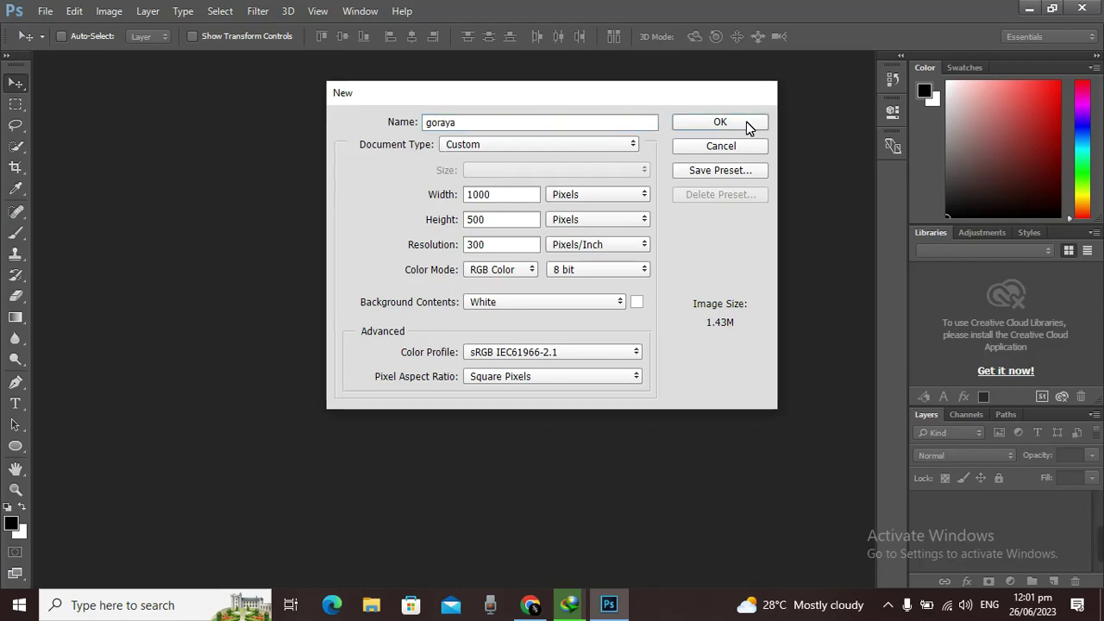
pyautogui.click(746, 122)
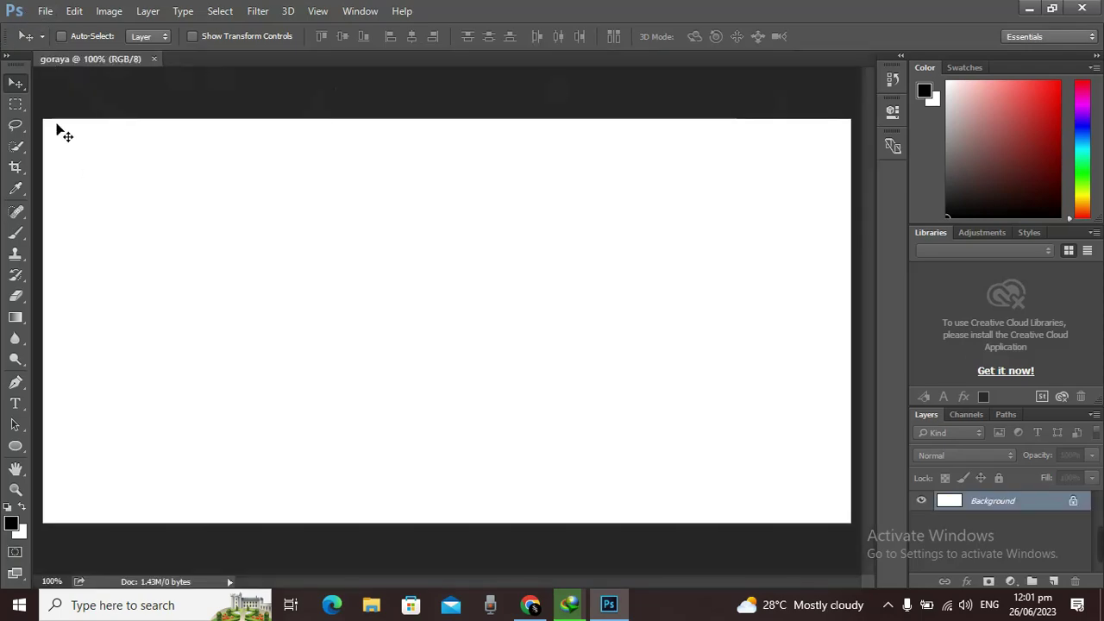
pyautogui.click(15, 318)
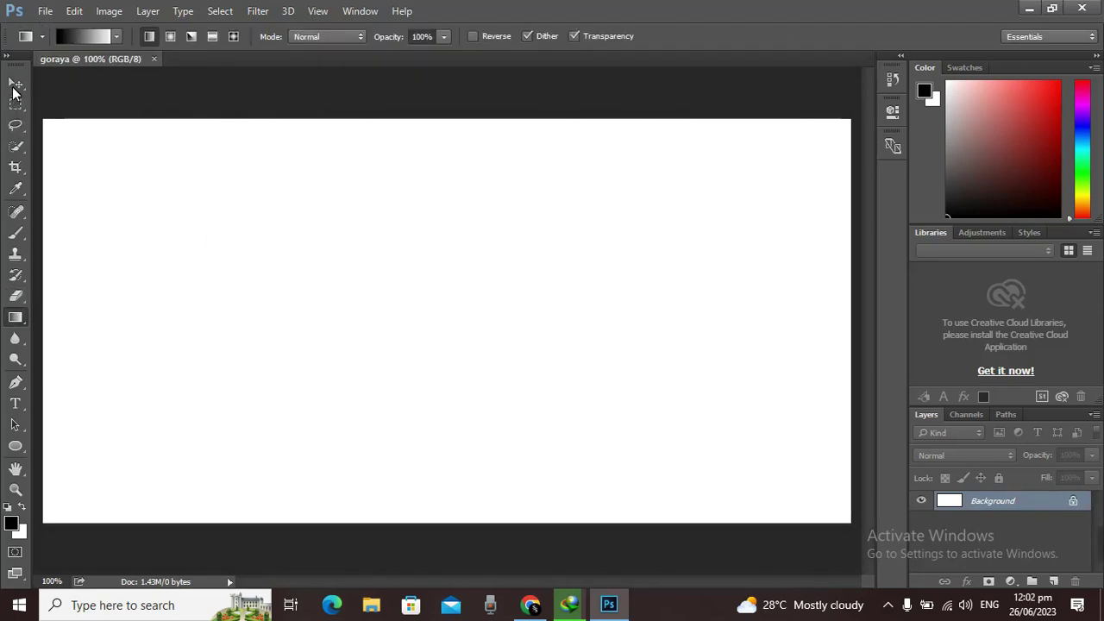
pyautogui.click(15, 83)
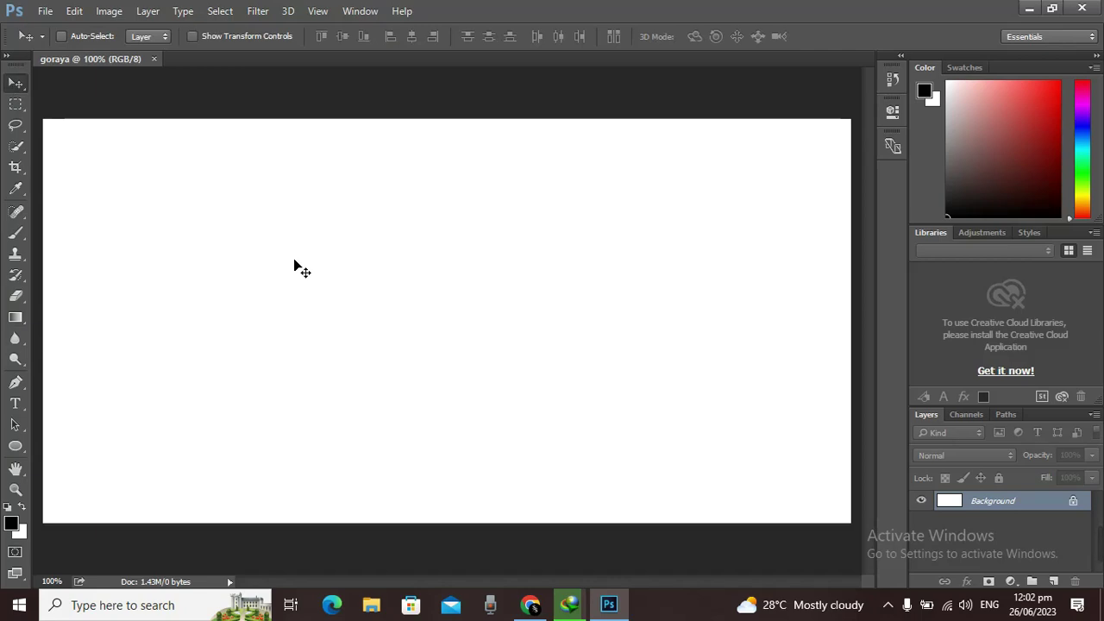
pyautogui.rightClick(22, 85)
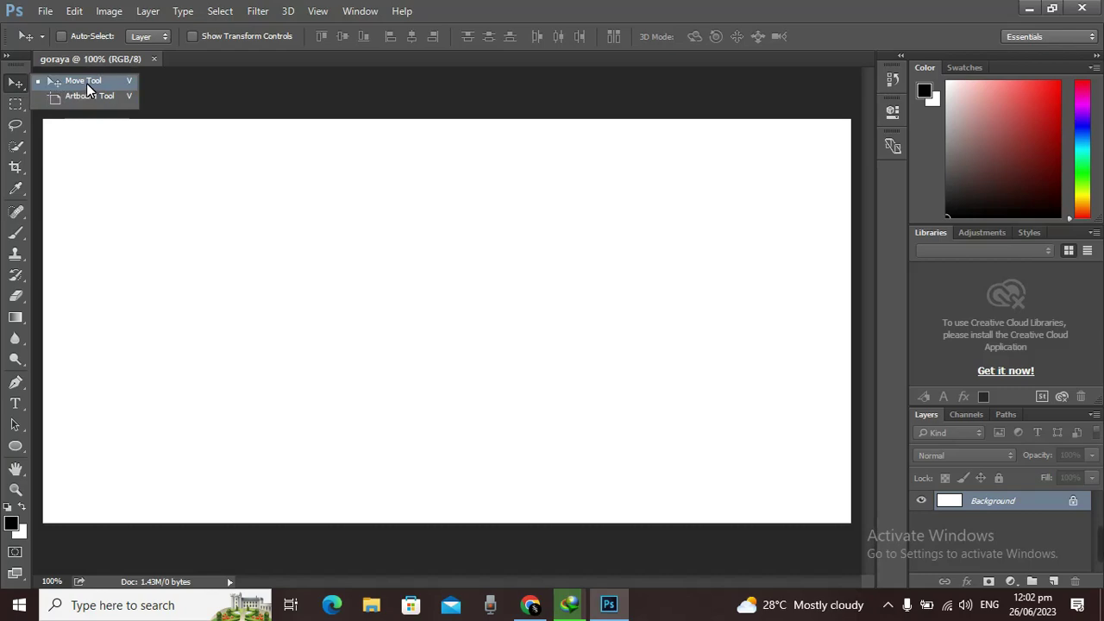
pyautogui.click(21, 83)
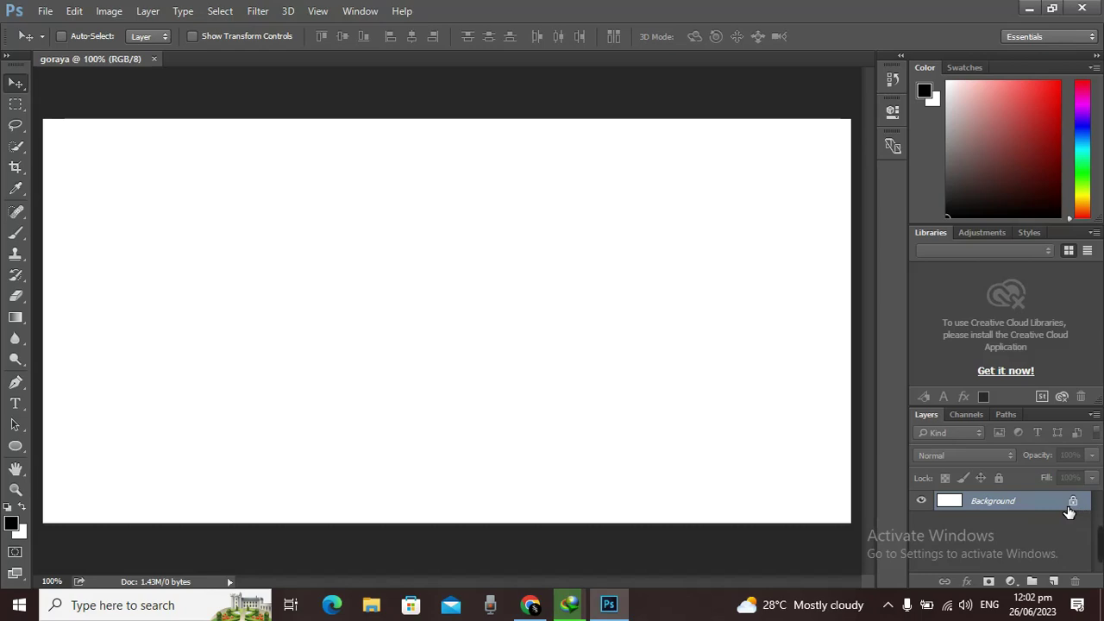
# Dismiss the locked-layer warning and convert the Background into an editable Layer 0
pyautogui.moveTo(518, 310); pyautogui.dragTo(596, 210)
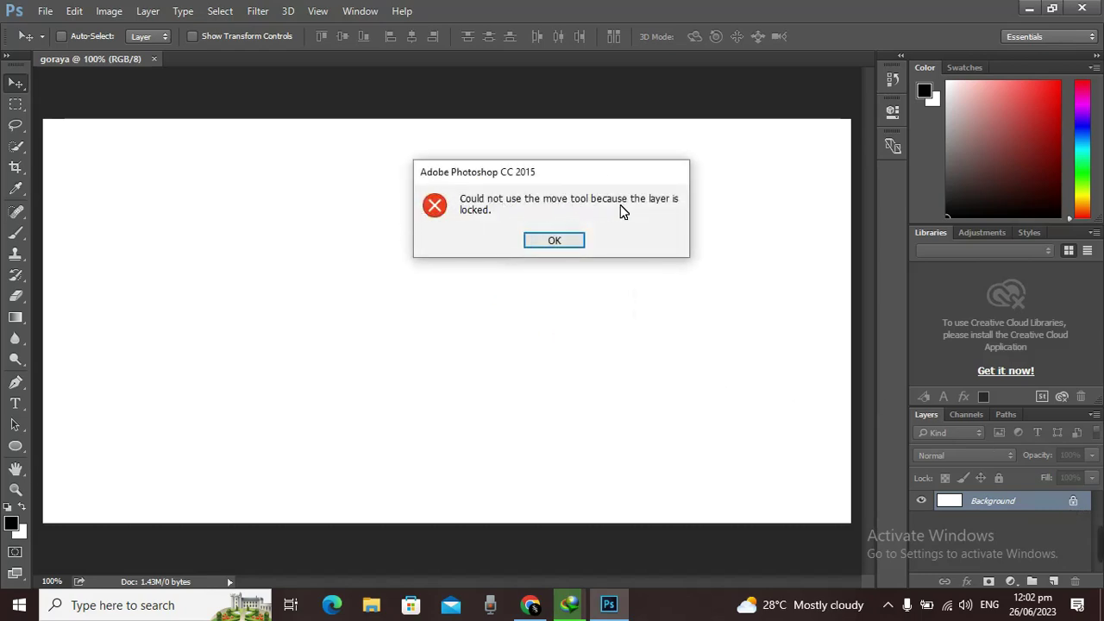
pyautogui.click(557, 243)
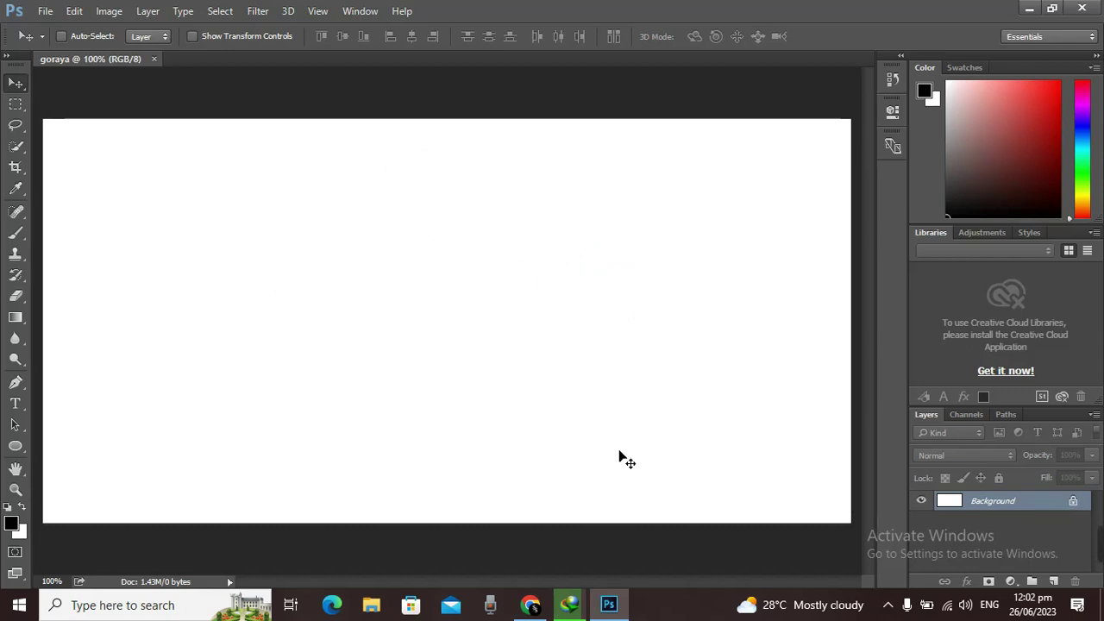
pyautogui.doubleClick(1020, 502)
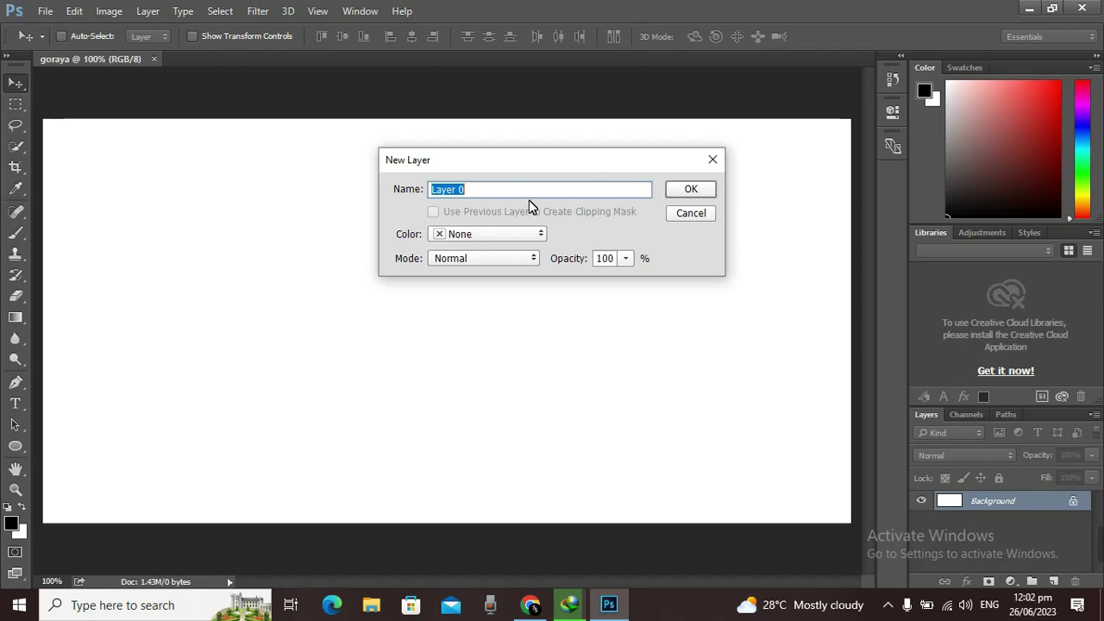
pyautogui.click(699, 189)
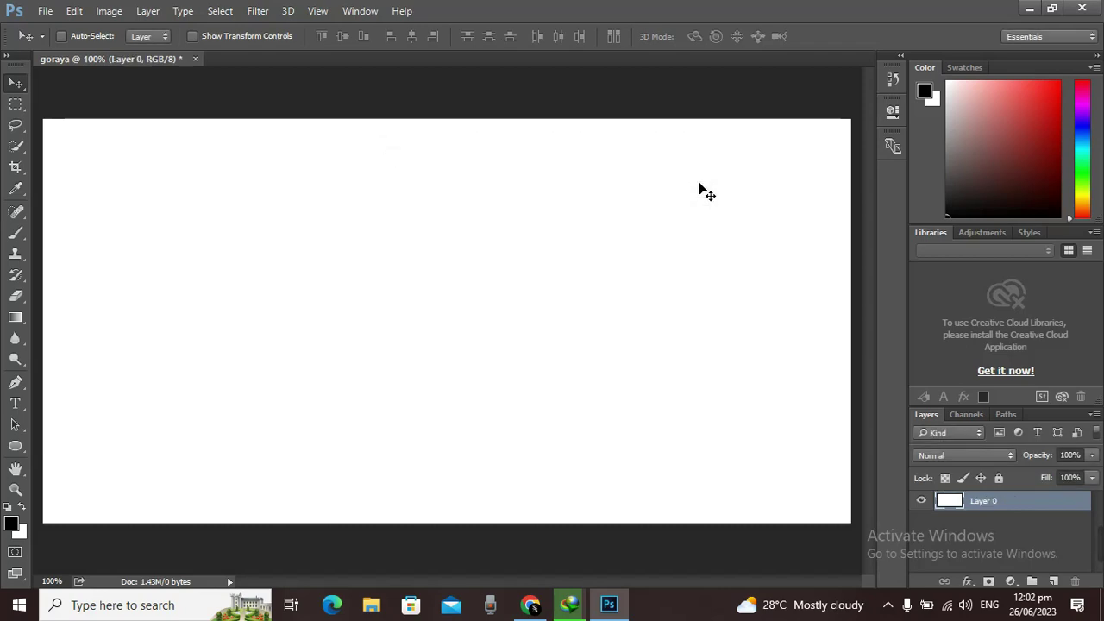
pyautogui.moveTo(288, 426)
pyautogui.mouseDown()
pyautogui.moveTo(365, 284)
pyautogui.moveTo(290, 409)
pyautogui.moveTo(259, 429)
pyautogui.moveTo(308, 423)
pyautogui.moveTo(285, 420)
pyautogui.mouseUp()
pyautogui.click(944, 477)
pyautogui.moveTo(606, 426); pyautogui.dragTo(608, 414)
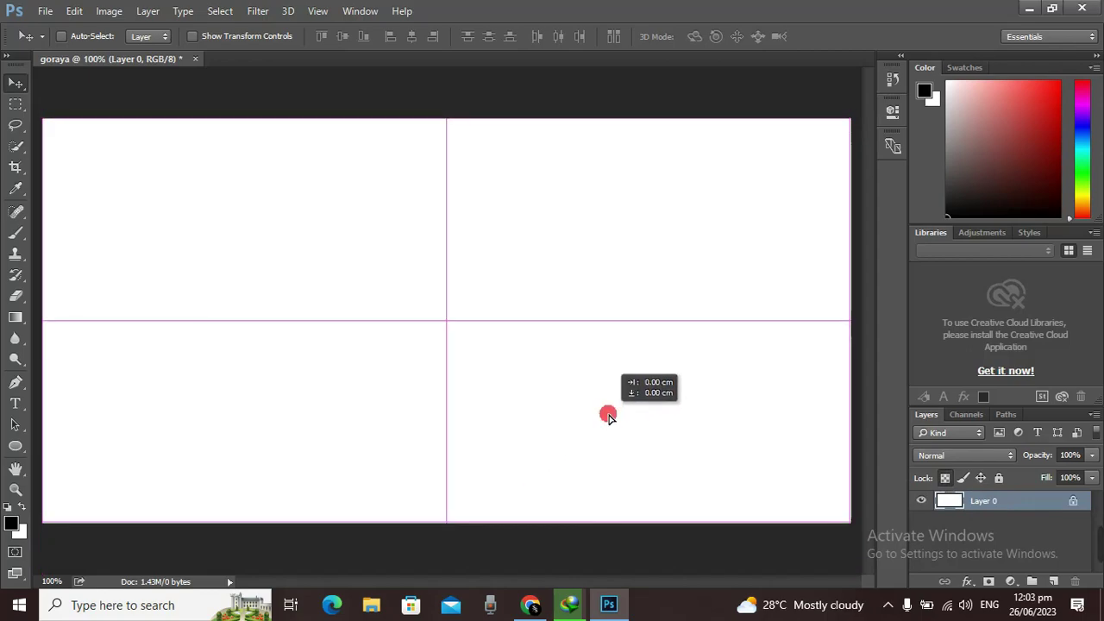
pyautogui.moveTo(608, 414); pyautogui.dragTo(604, 416)
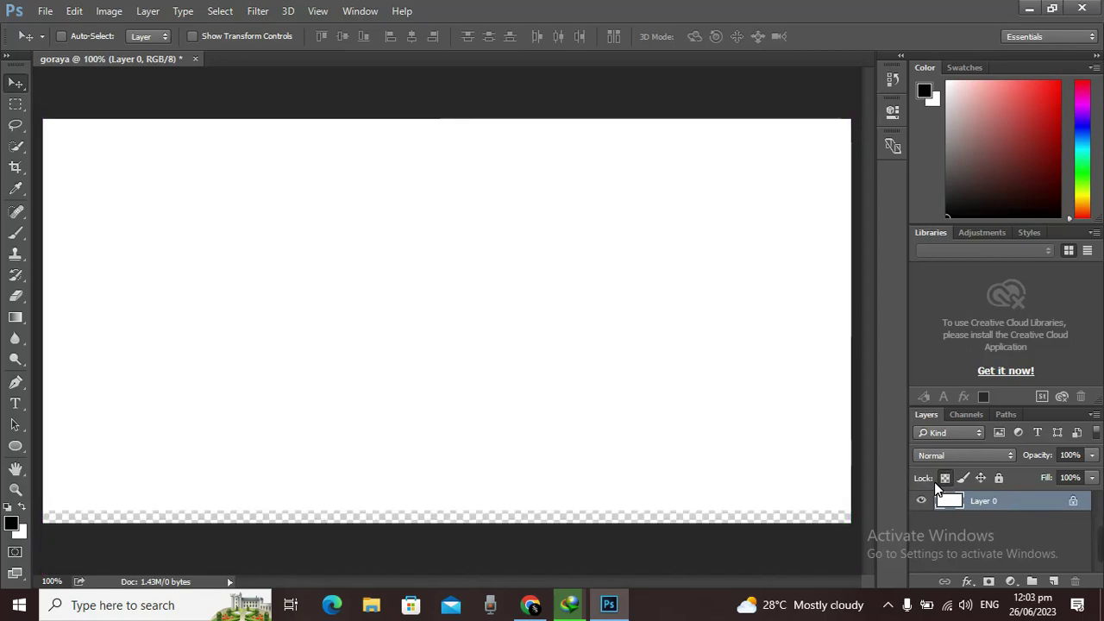
pyautogui.moveTo(681, 449); pyautogui.dragTo(680, 460)
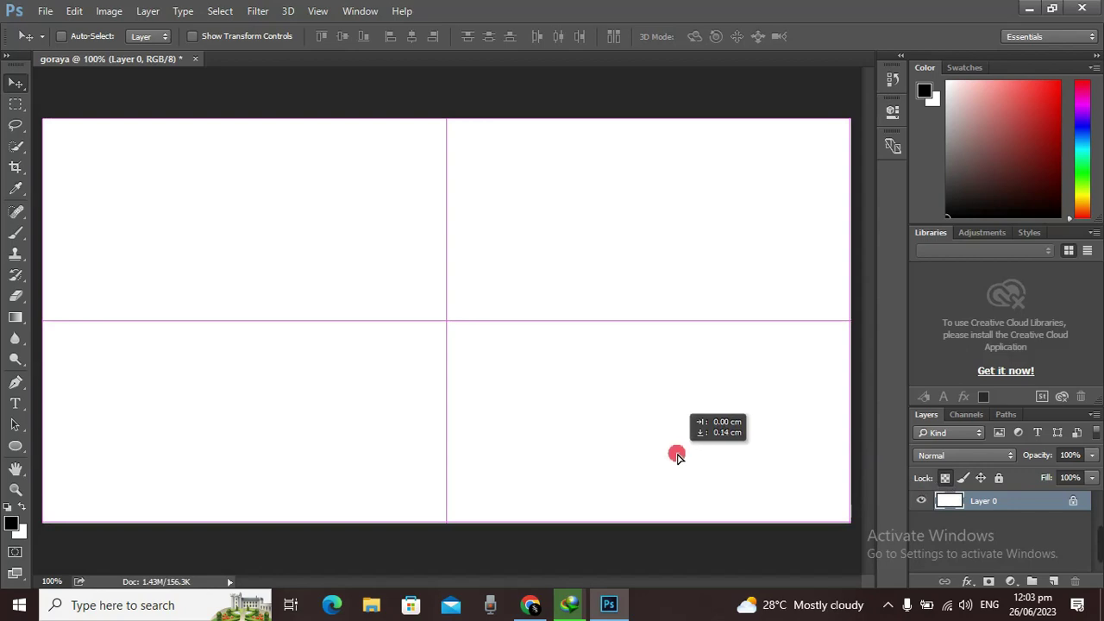
pyautogui.click(953, 475)
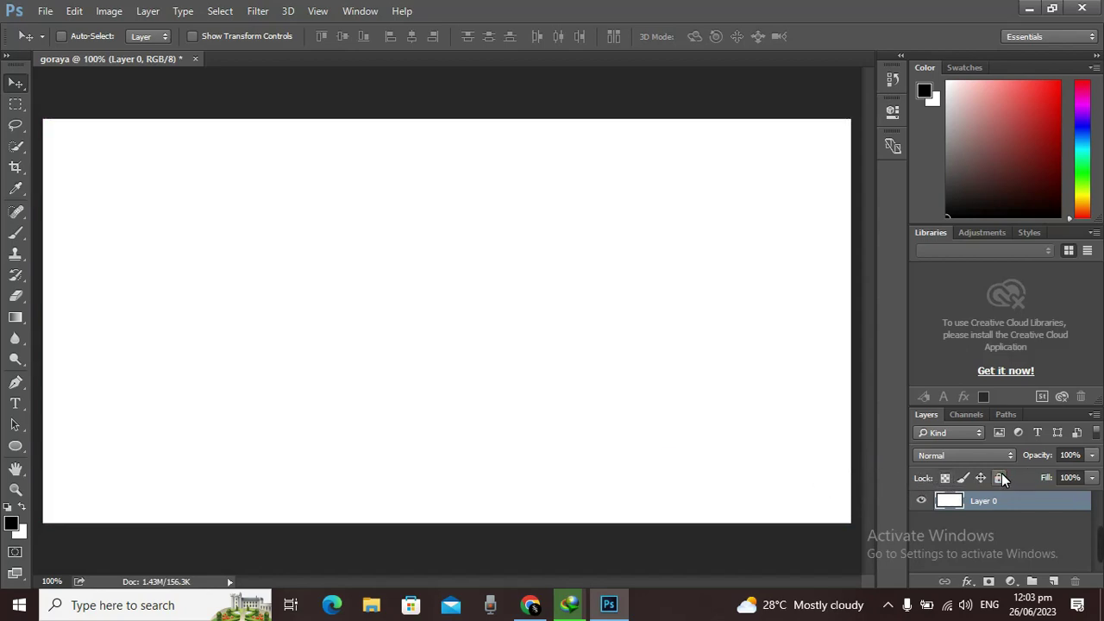
pyautogui.moveTo(576, 362); pyautogui.dragTo(568, 415)
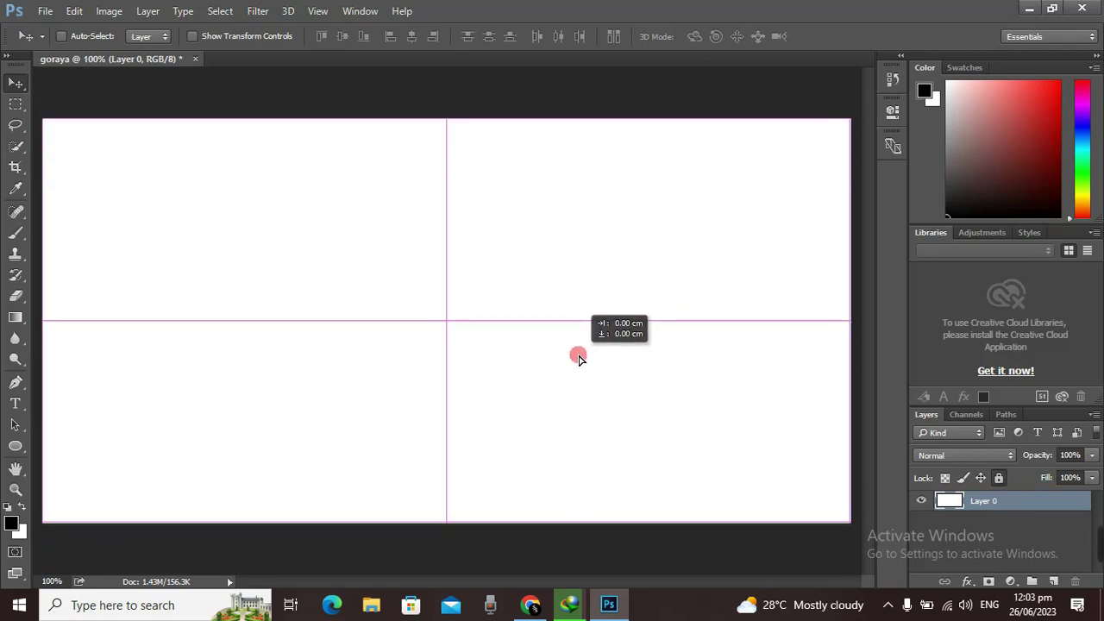
pyautogui.moveTo(569, 415); pyautogui.dragTo(576, 365)
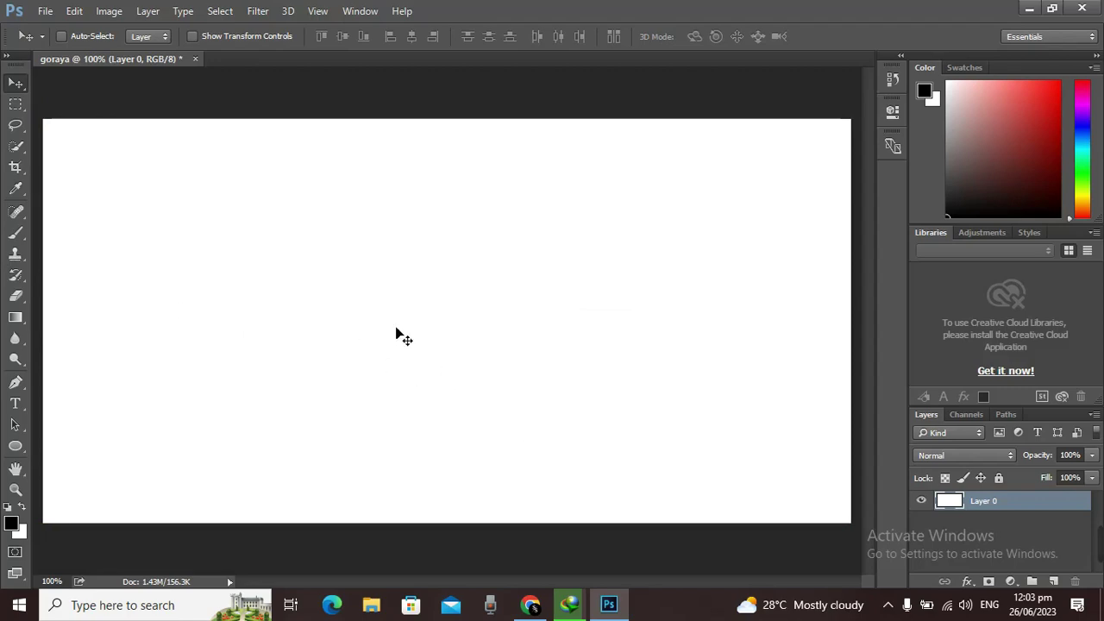
# Try a black-to-white gradient in the top-left, then undo it
pyautogui.click(16, 318)
pyautogui.moveTo(160, 169)
pyautogui.mouseDown()
pyautogui.moveTo(36, 347)
pyautogui.moveTo(173, 216)
pyautogui.mouseUp()
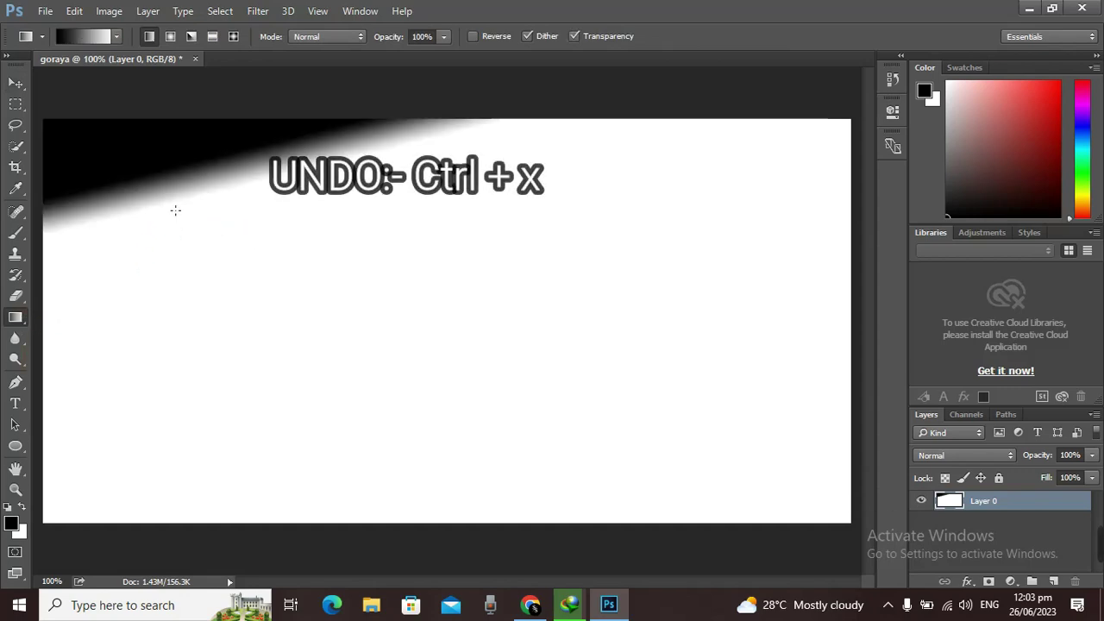
pyautogui.hotkey('ctrl', 'z')
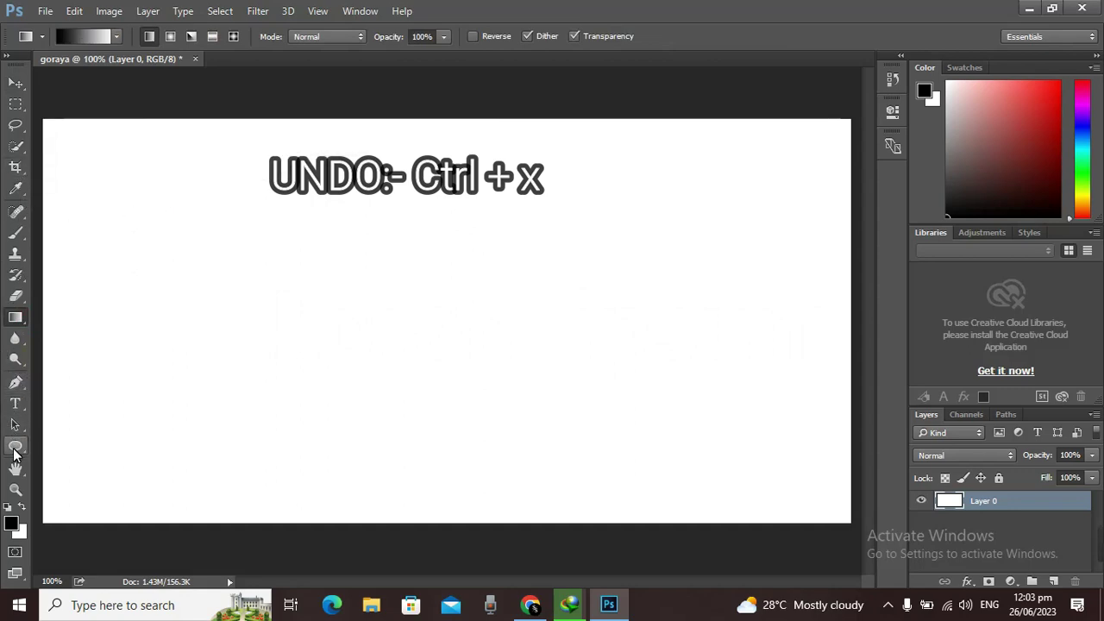
# Draw a black 212 × 149 px ellipse on the canvas's left side
pyautogui.click(14, 449)
pyautogui.moveTo(205, 238)
pyautogui.mouseDown()
pyautogui.moveTo(246, 252)
pyautogui.moveTo(376, 357)
pyautogui.mouseUp()
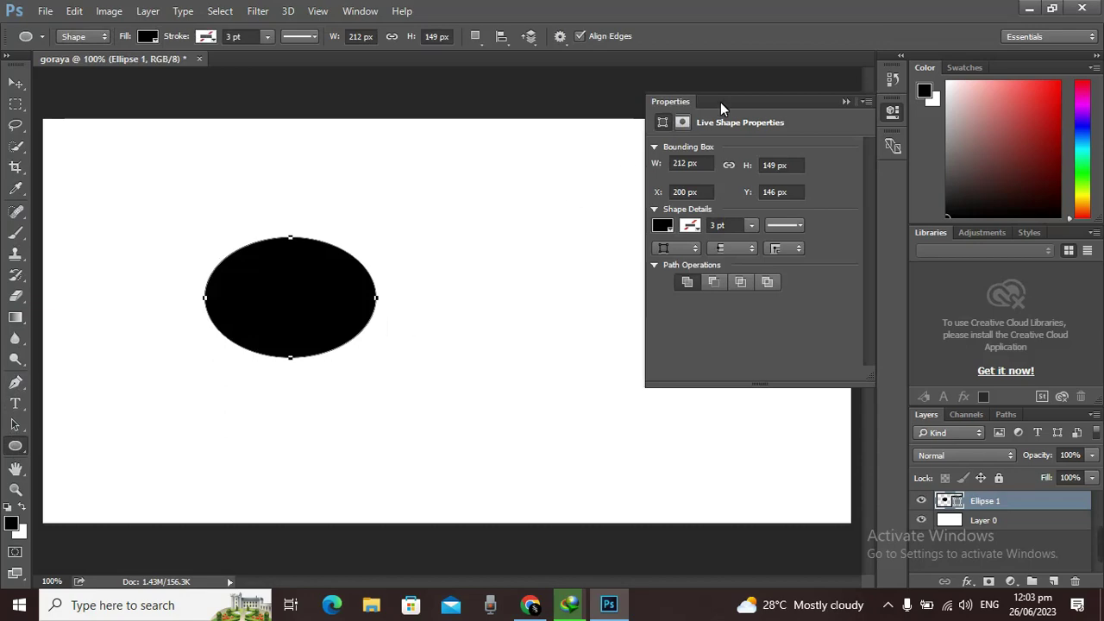
pyautogui.click(847, 100)
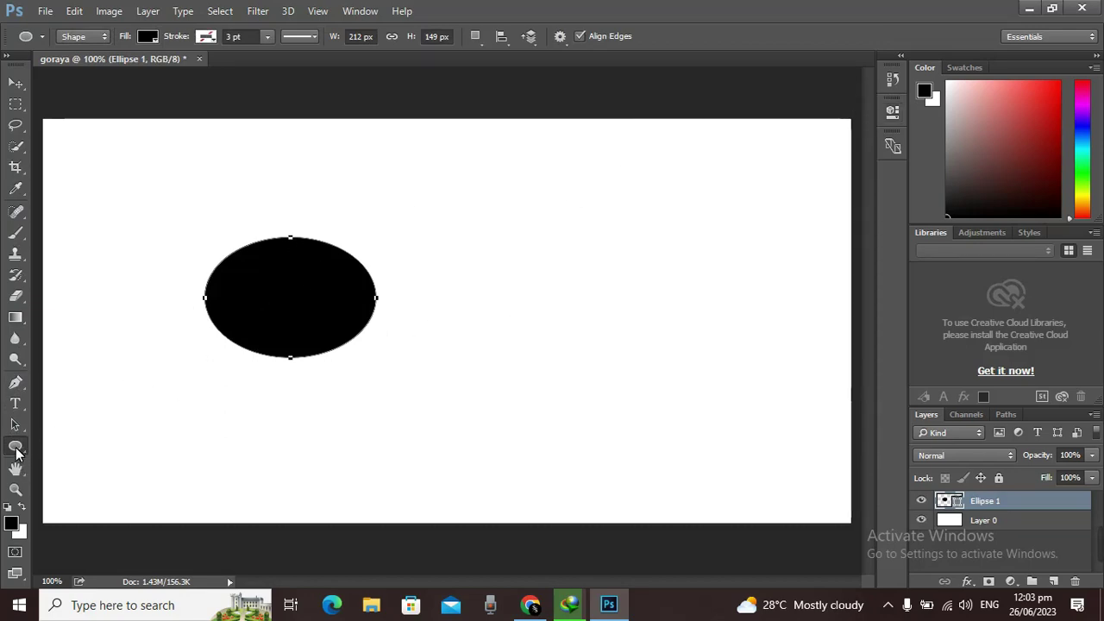
pyautogui.press('Return')
# Draw a red-filled rectangle in the upper right of the canvas
pyautogui.rightClick(19, 446)
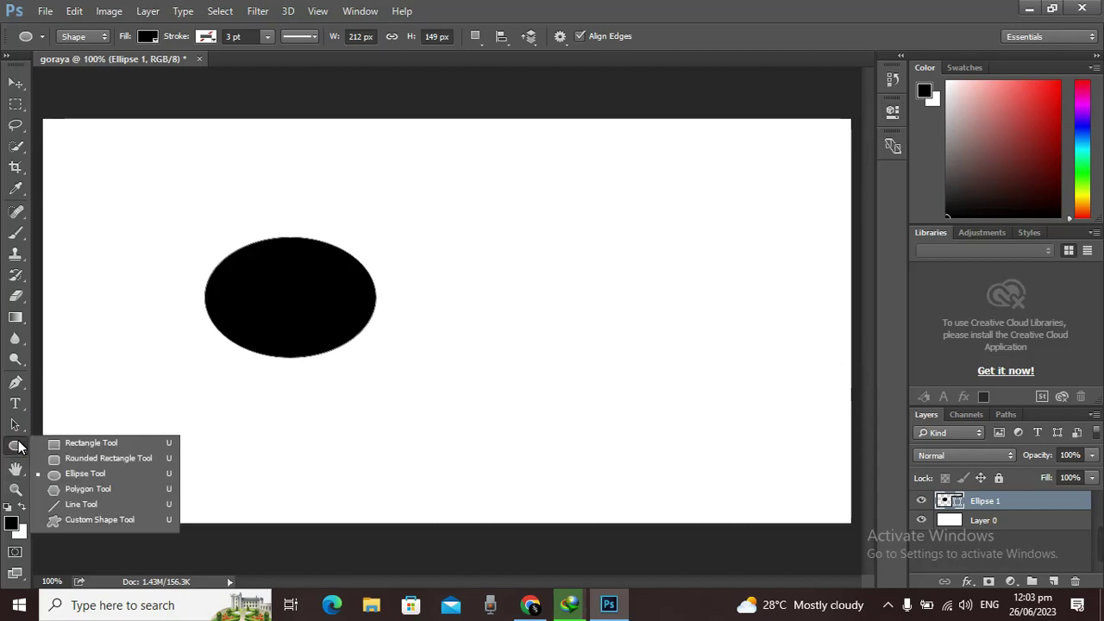
pyautogui.click(82, 446)
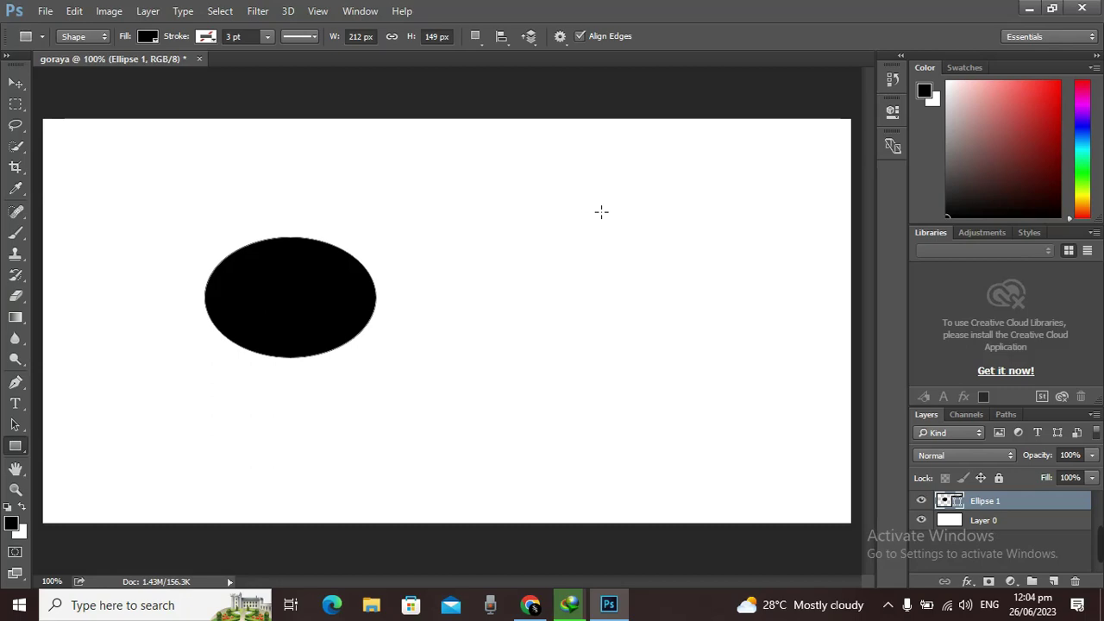
pyautogui.moveTo(594, 205); pyautogui.dragTo(758, 287)
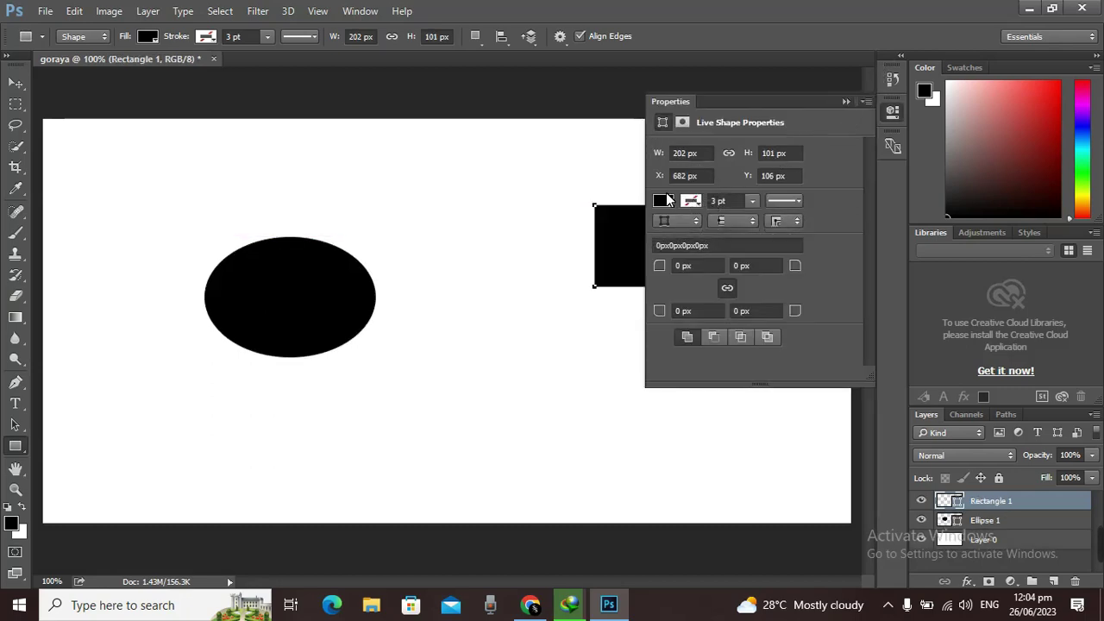
pyautogui.click(669, 204)
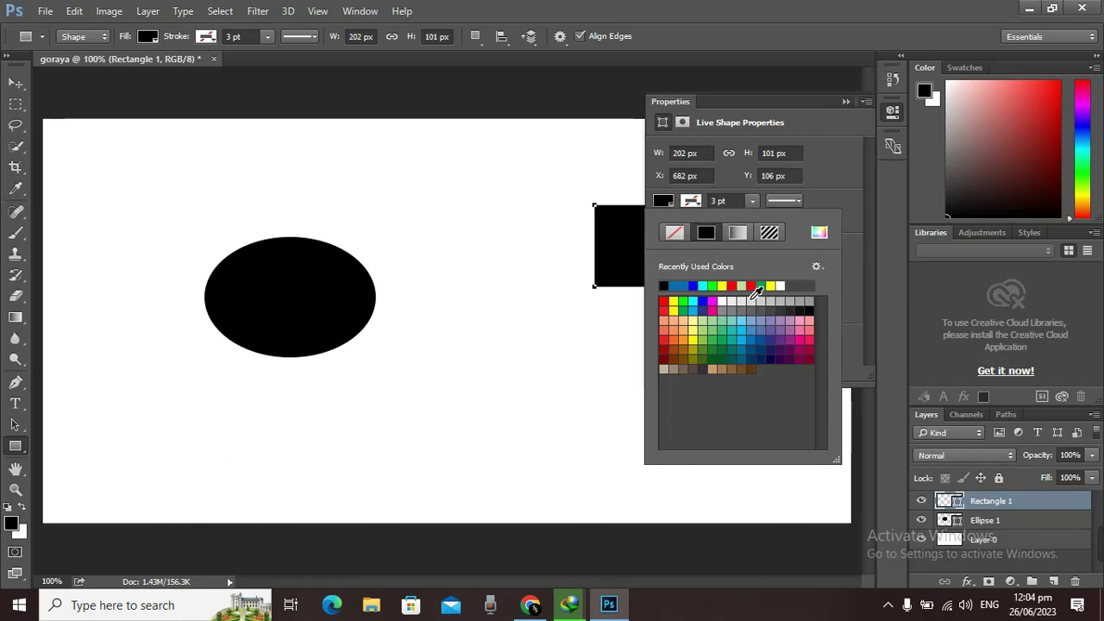
pyautogui.click(750, 286)
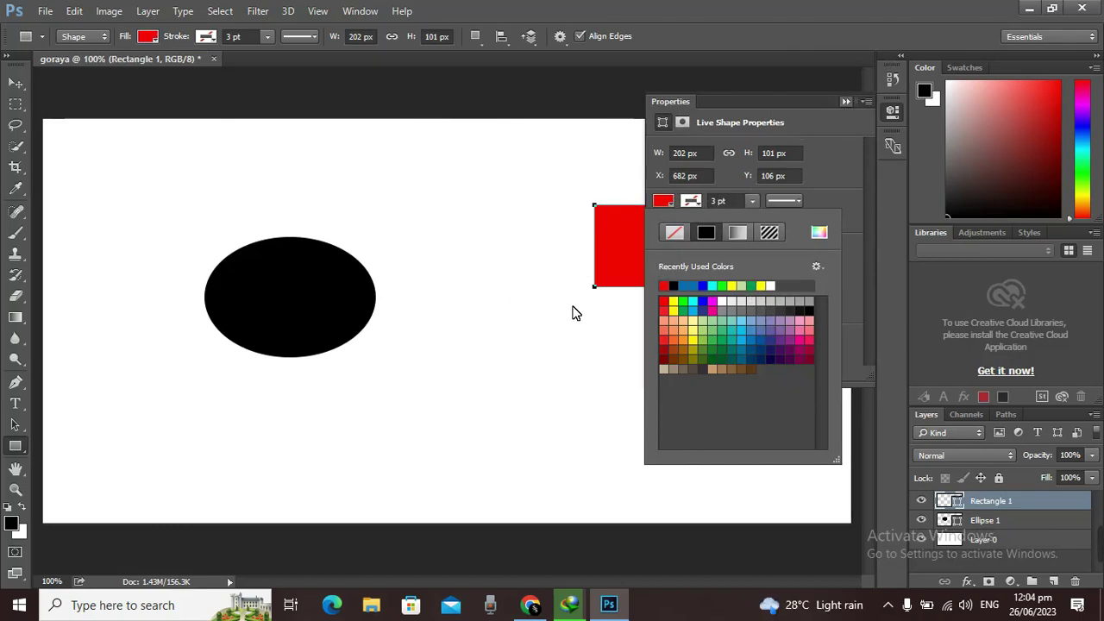
pyautogui.click(451, 393)
# Draw a second rectangle below the red one and fill it yellow
pyautogui.moveTo(455, 380); pyautogui.dragTo(613, 480)
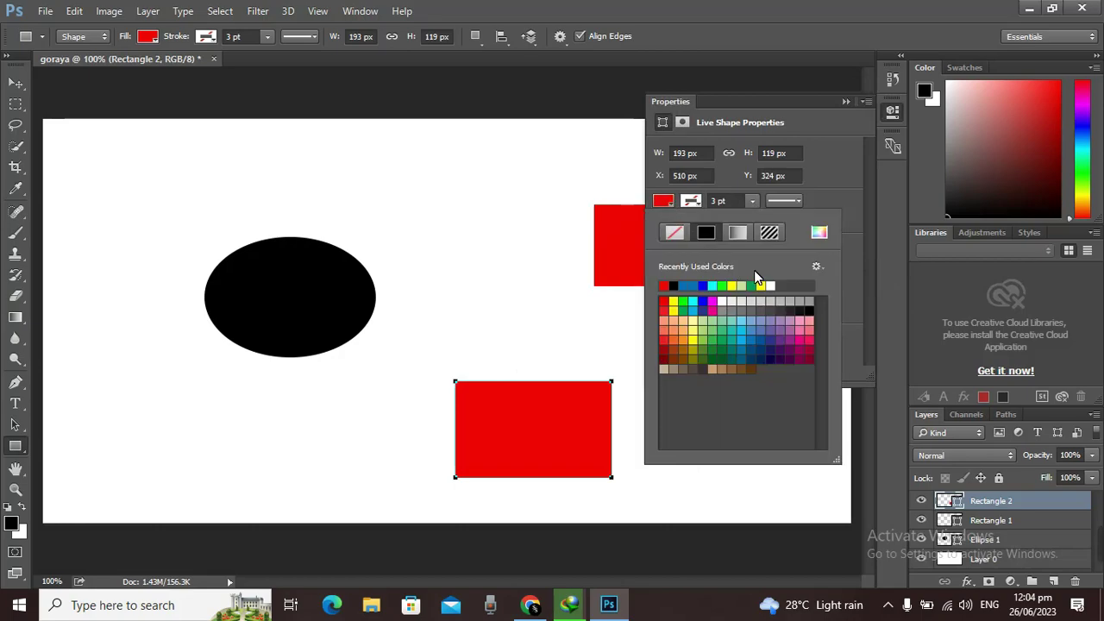
pyautogui.click(767, 288)
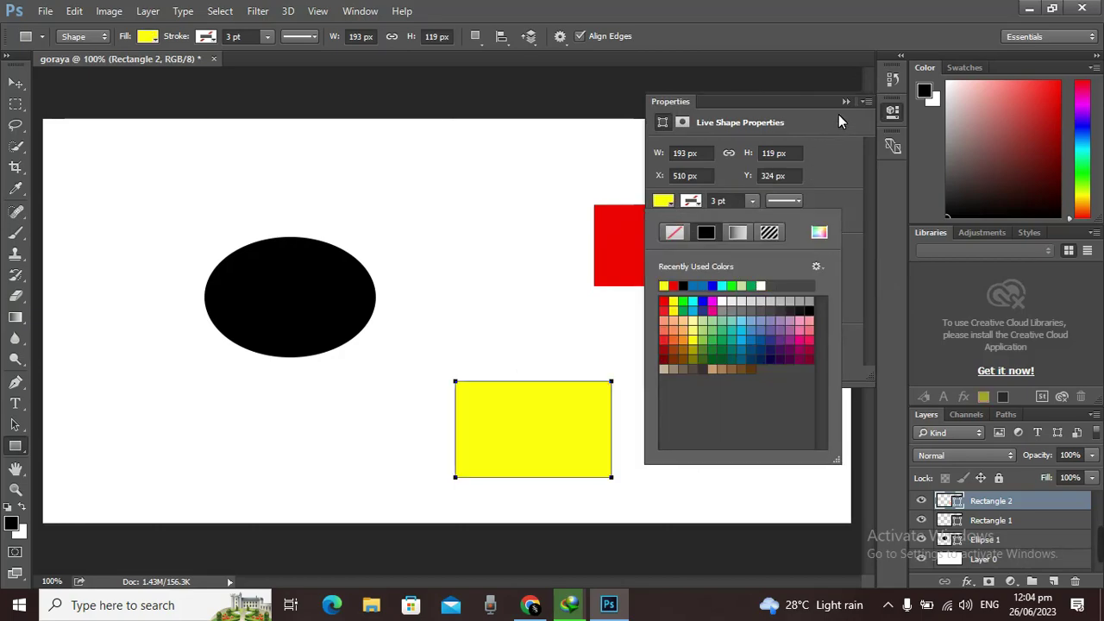
pyautogui.click(848, 101)
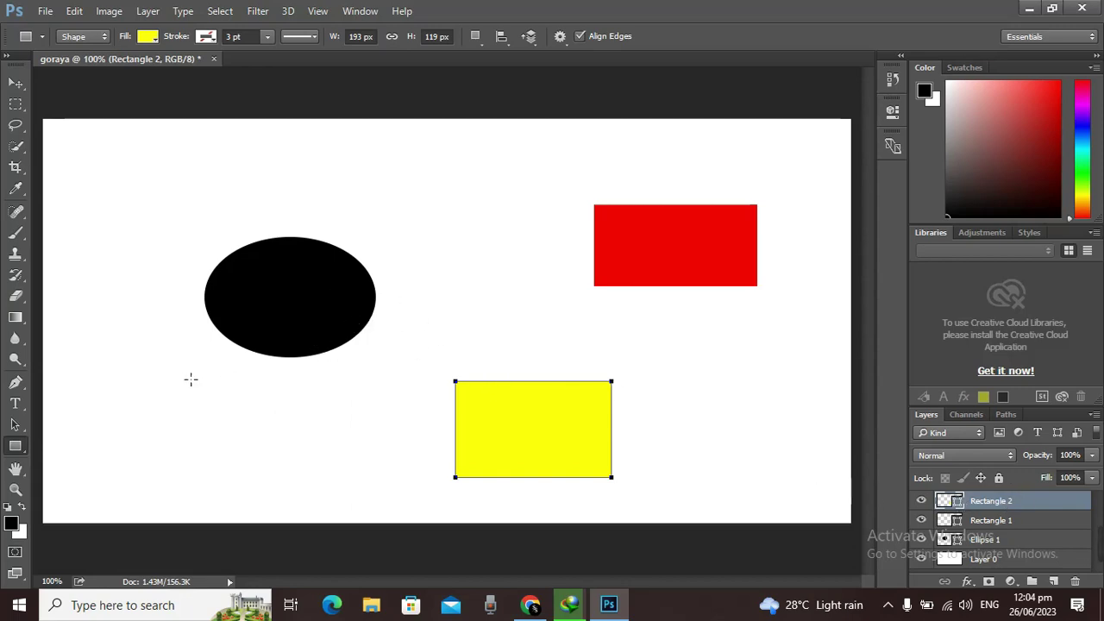
# Drag the yellow rectangle with the Move tool to the canvas's bottom edge, left of centre
pyautogui.click(16, 83)
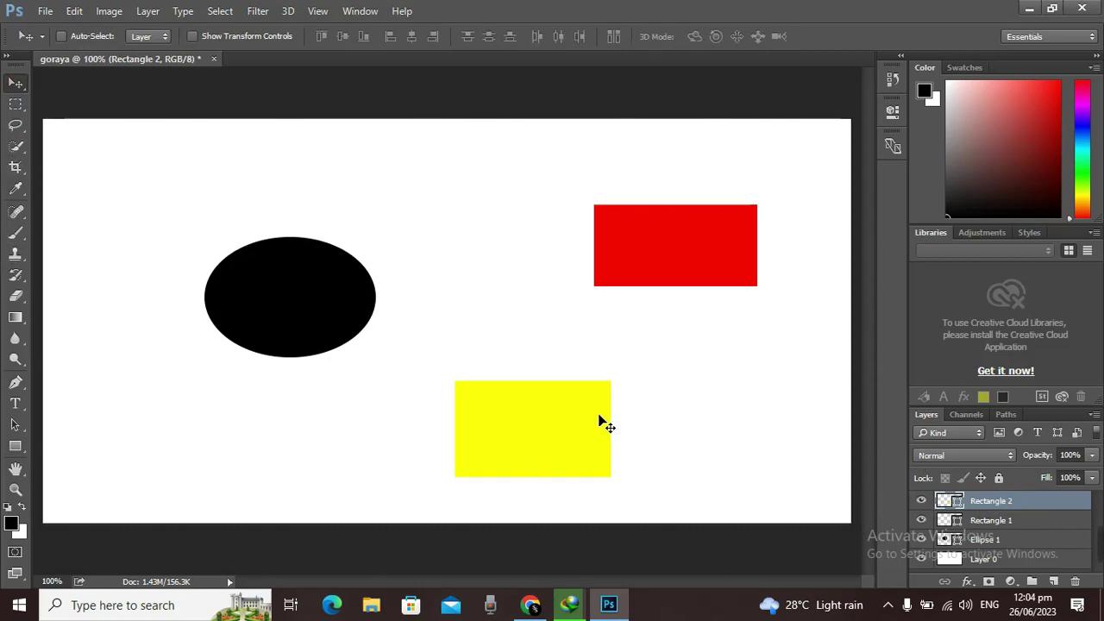
pyautogui.moveTo(601, 422)
pyautogui.mouseDown()
pyautogui.moveTo(527, 458)
pyautogui.moveTo(592, 398)
pyautogui.moveTo(601, 430)
pyautogui.mouseUp()
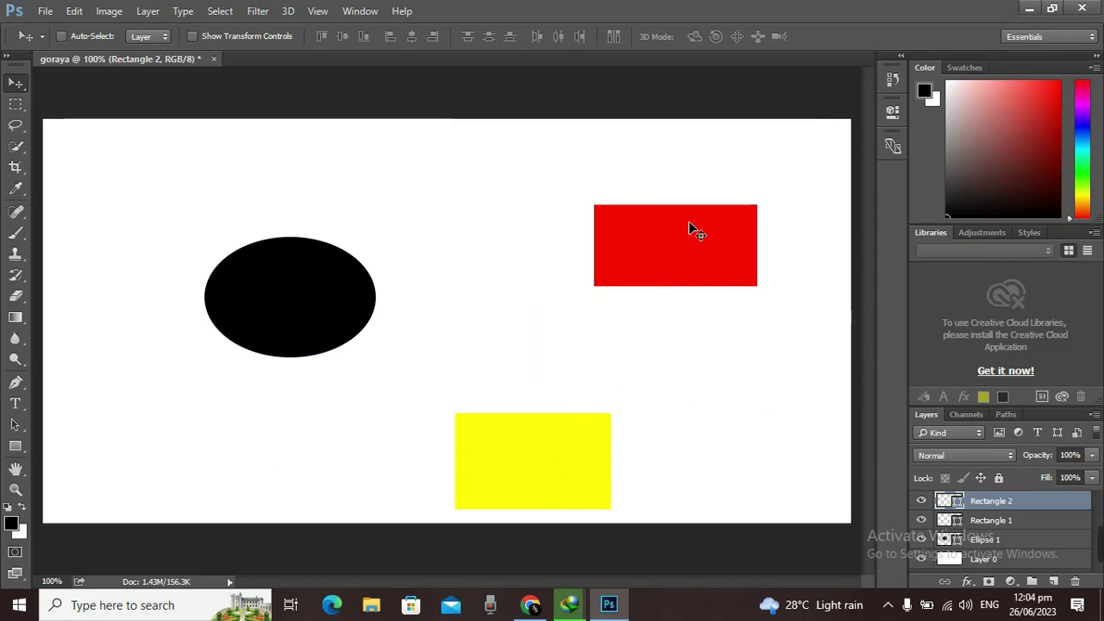
pyautogui.moveTo(697, 235)
pyautogui.mouseDown()
pyautogui.moveTo(742, 226)
pyautogui.moveTo(673, 247)
pyautogui.mouseUp()
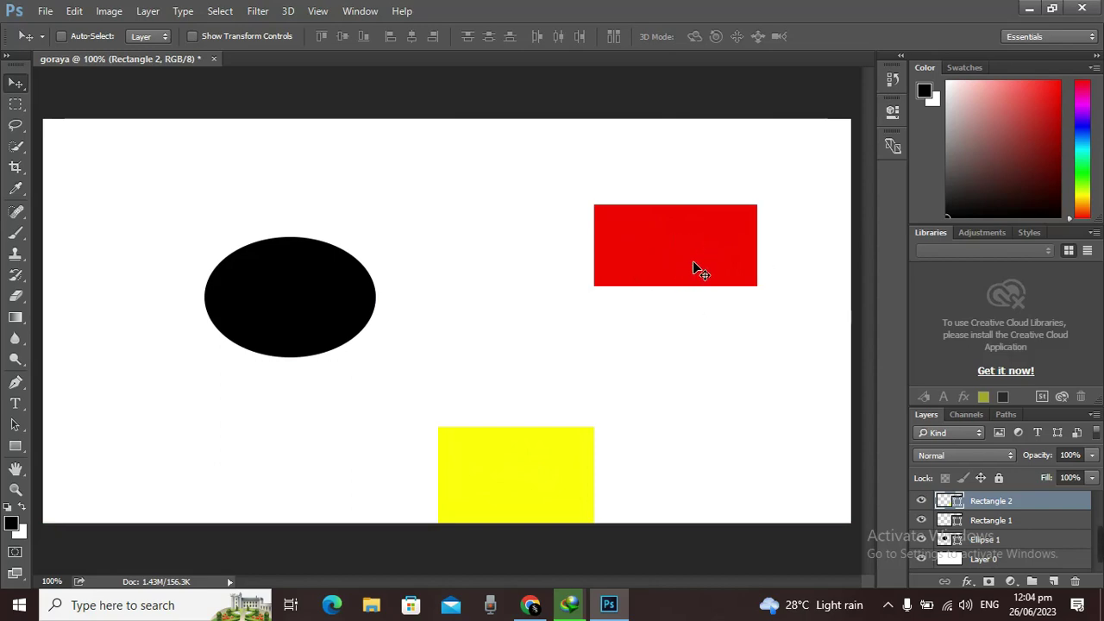
pyautogui.moveTo(692, 264); pyautogui.dragTo(665, 267)
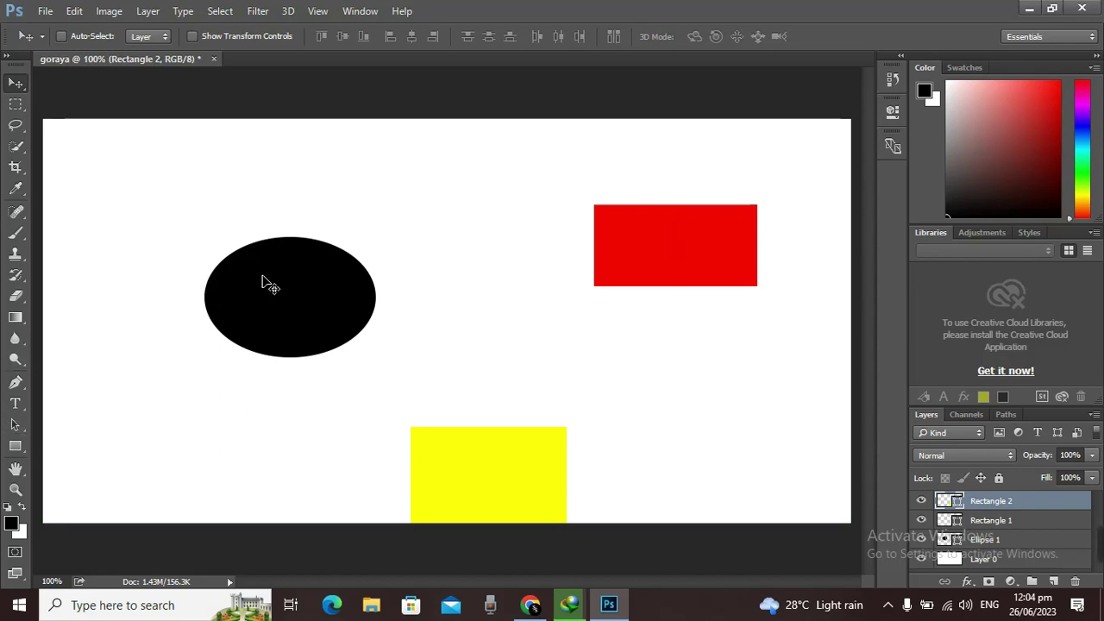
pyautogui.moveTo(267, 284)
pyautogui.mouseDown()
pyautogui.moveTo(351, 301)
pyautogui.moveTo(250, 259)
pyautogui.mouseUp()
pyautogui.moveTo(434, 197); pyautogui.dragTo(366, 217)
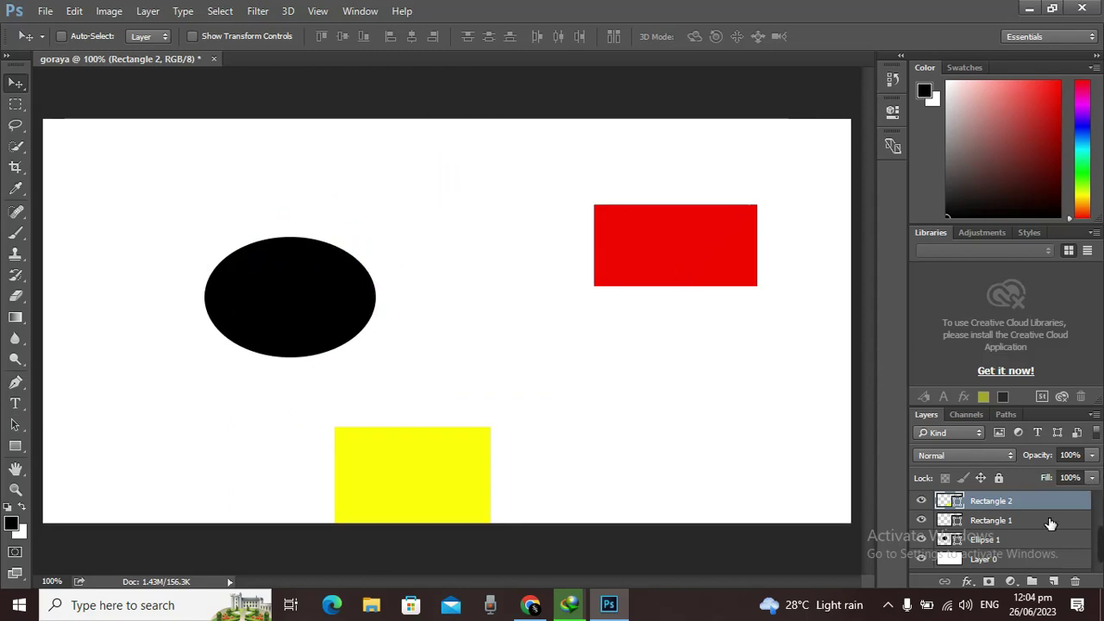
# Select layers in the Layers panel to nudge the red rectangle and raise the ellipse
pyautogui.click(989, 521)
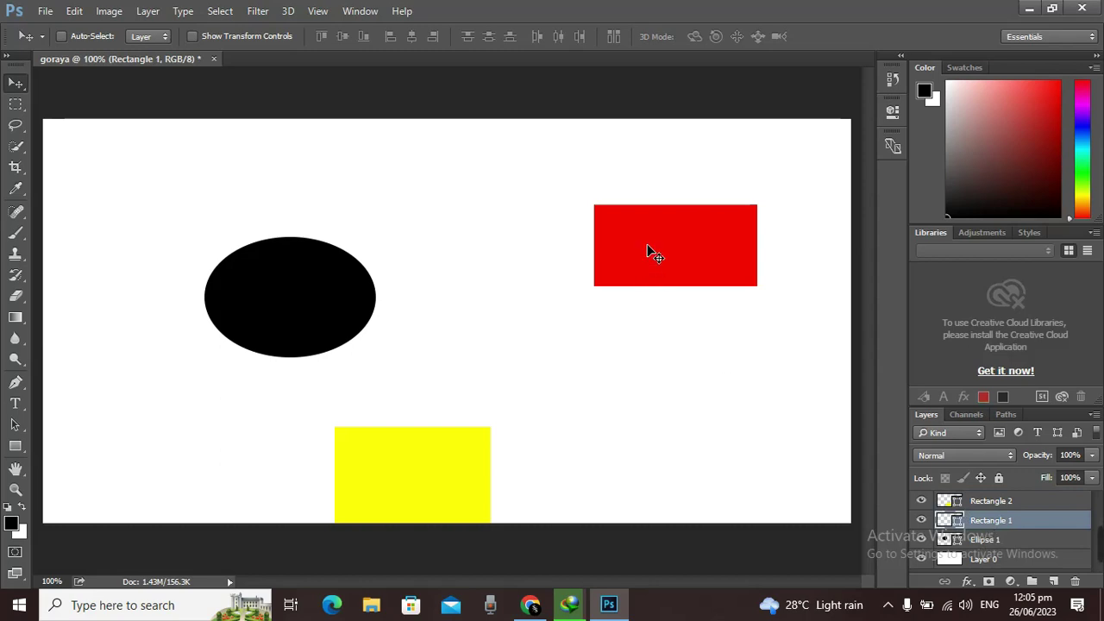
pyautogui.moveTo(647, 245)
pyautogui.mouseDown()
pyautogui.moveTo(638, 218)
pyautogui.moveTo(682, 225)
pyautogui.mouseUp()
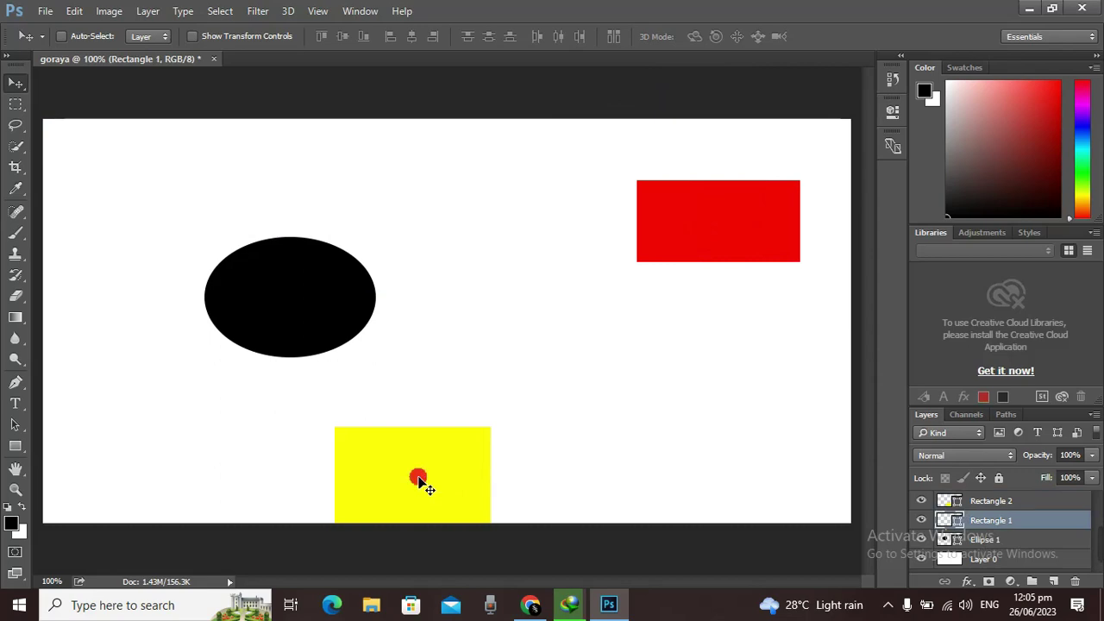
pyautogui.moveTo(419, 482); pyautogui.dragTo(435, 469)
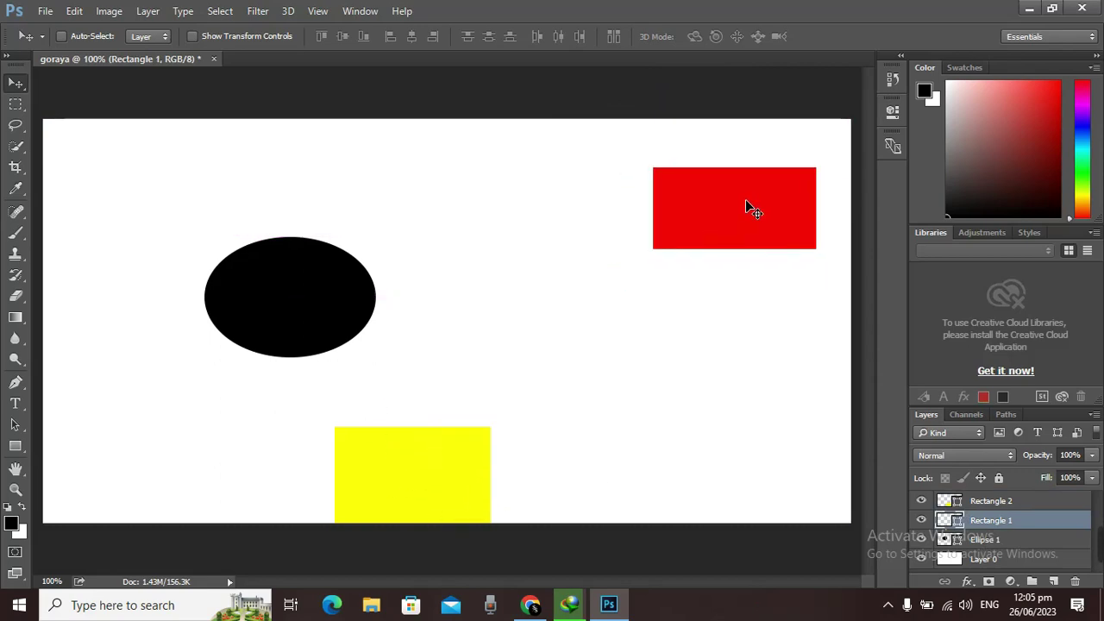
pyautogui.click(1010, 541)
pyautogui.moveTo(313, 308)
pyautogui.mouseDown()
pyautogui.moveTo(351, 349)
pyautogui.moveTo(313, 269)
pyautogui.mouseUp()
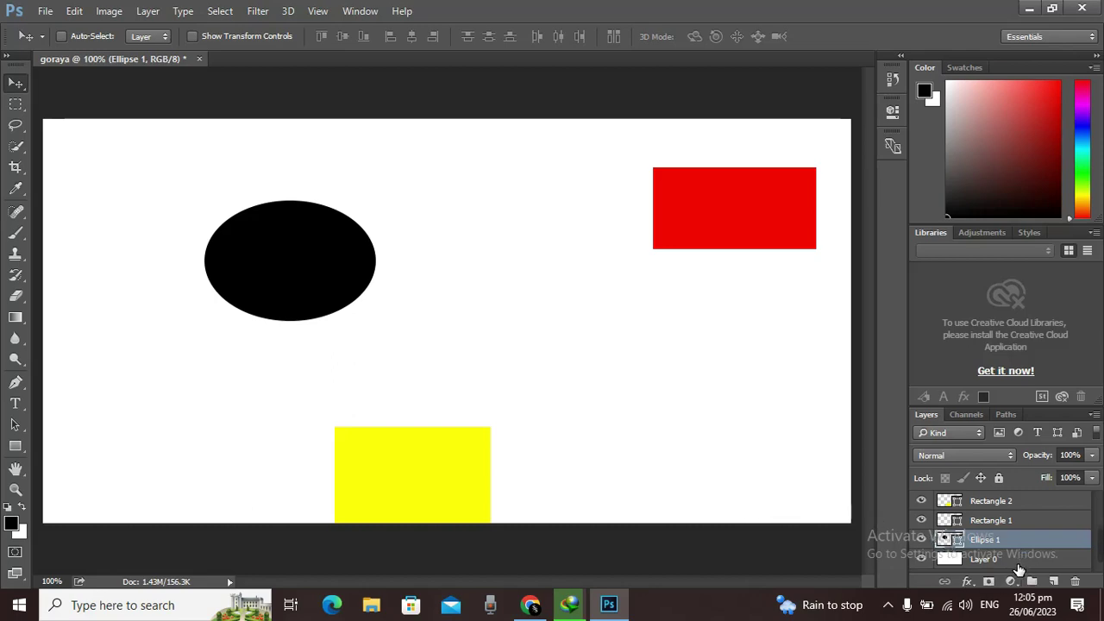
pyautogui.click(1018, 562)
pyautogui.click(988, 504)
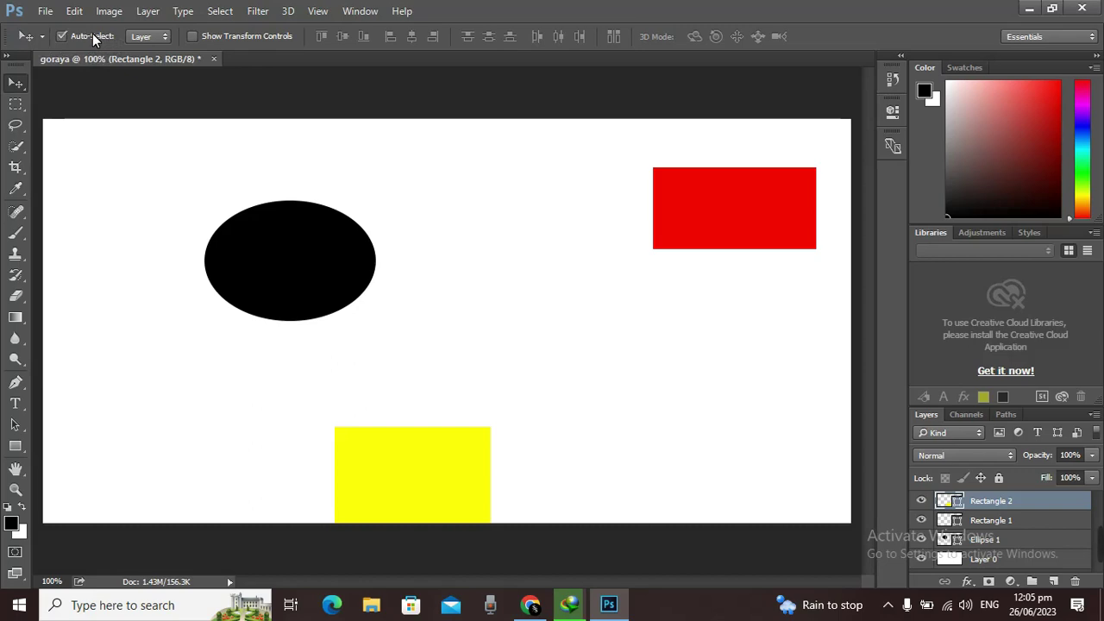
# Enable Auto-Select, then shift the ellipse left, red rectangle down-left, yellow rectangle up
pyautogui.click(145, 37)
pyautogui.click(285, 252)
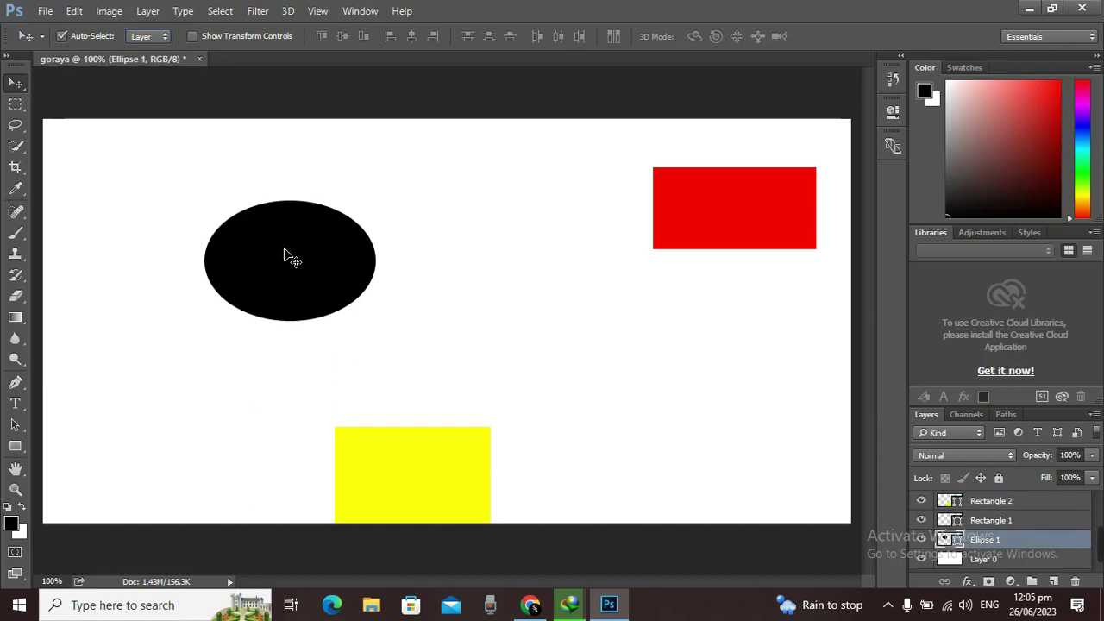
pyautogui.moveTo(285, 252); pyautogui.dragTo(208, 249)
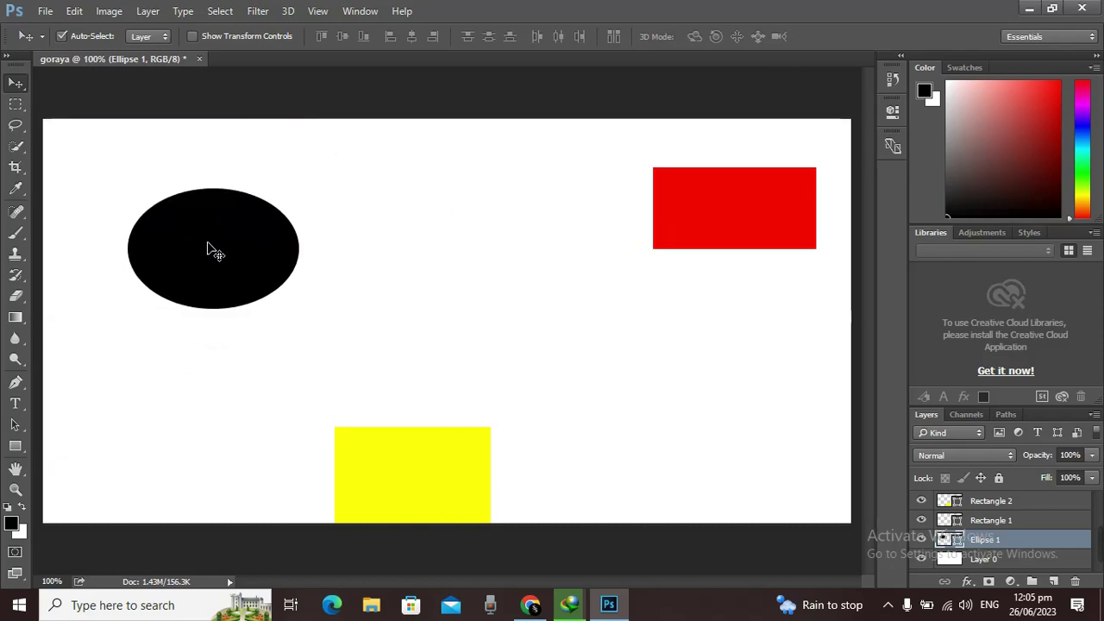
pyautogui.click(716, 216)
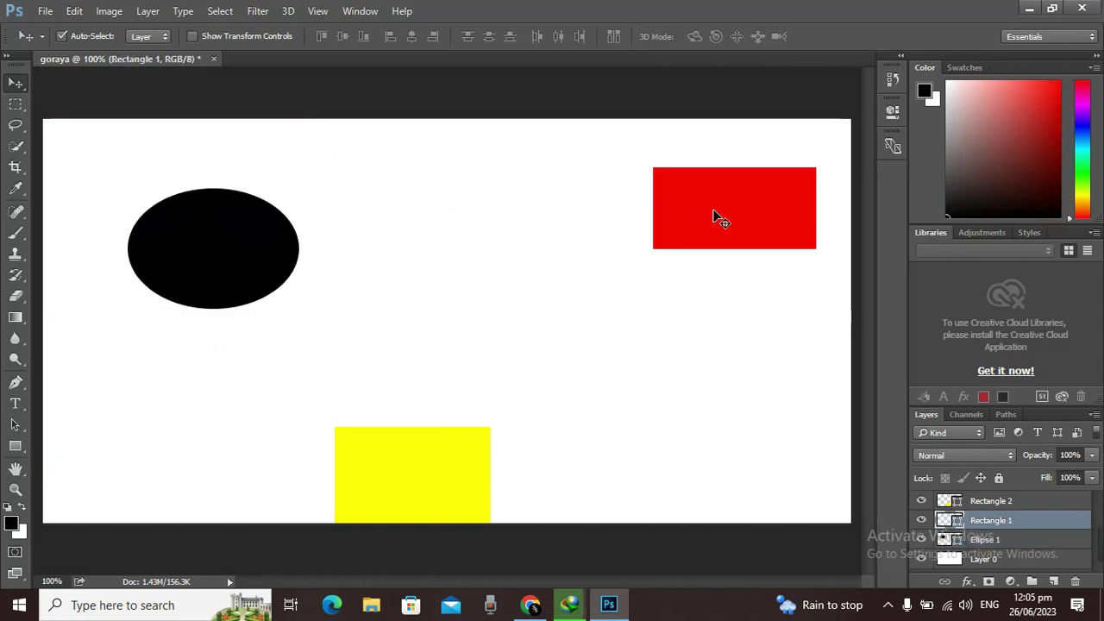
pyautogui.moveTo(667, 207)
pyautogui.mouseDown()
pyautogui.moveTo(586, 219)
pyautogui.moveTo(650, 235)
pyautogui.mouseUp()
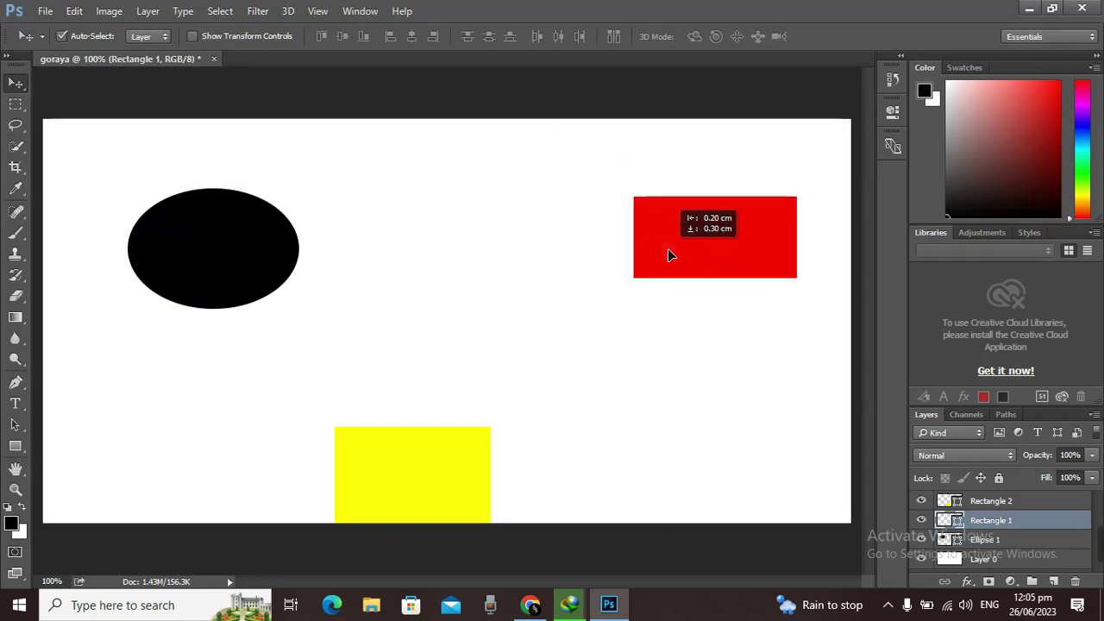
pyautogui.click(398, 467)
pyautogui.moveTo(398, 467)
pyautogui.mouseDown()
pyautogui.moveTo(382, 424)
pyautogui.moveTo(385, 445)
pyautogui.mouseUp()
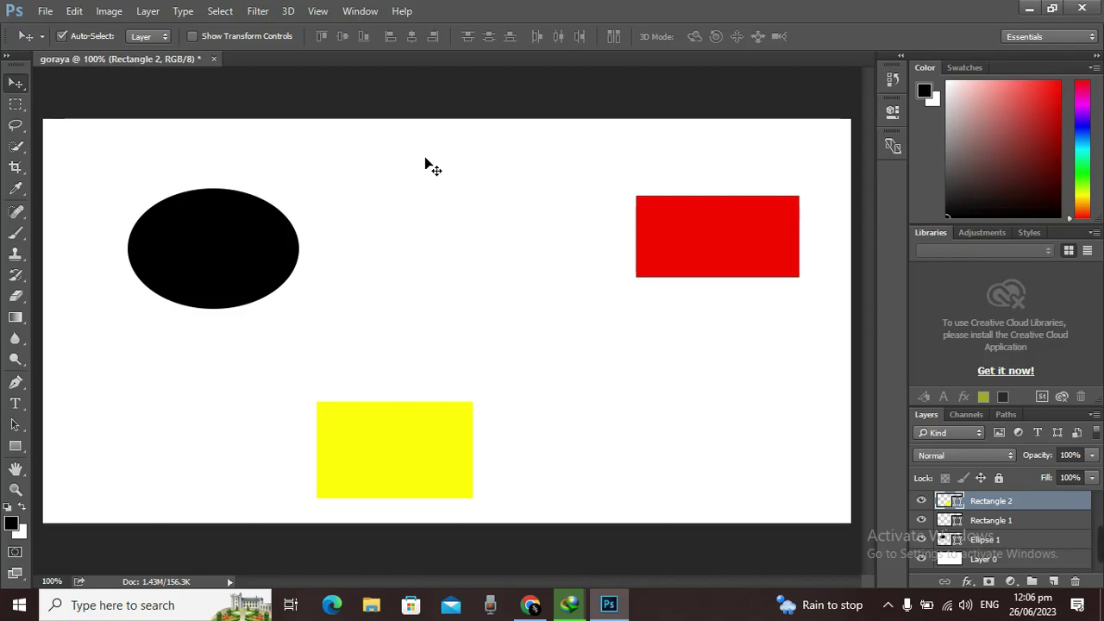
# Open best-ingredients-for-oily-skin-01-pg-full.jpg, try dragging the photo, and undo the duplicated face layer
pyautogui.click(46, 12)
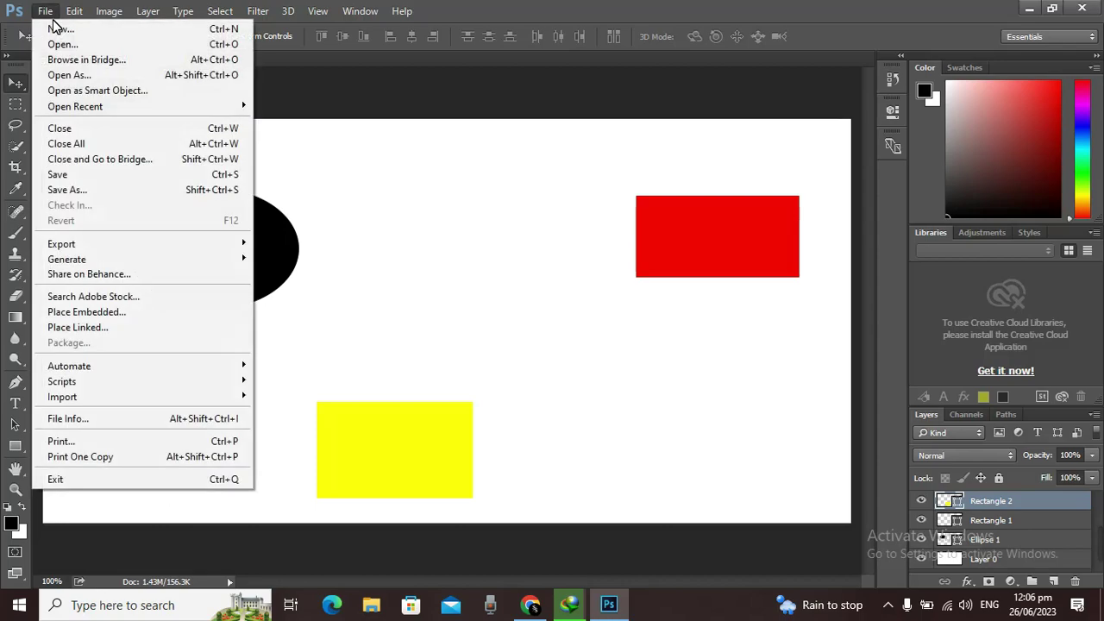
pyautogui.click(69, 44)
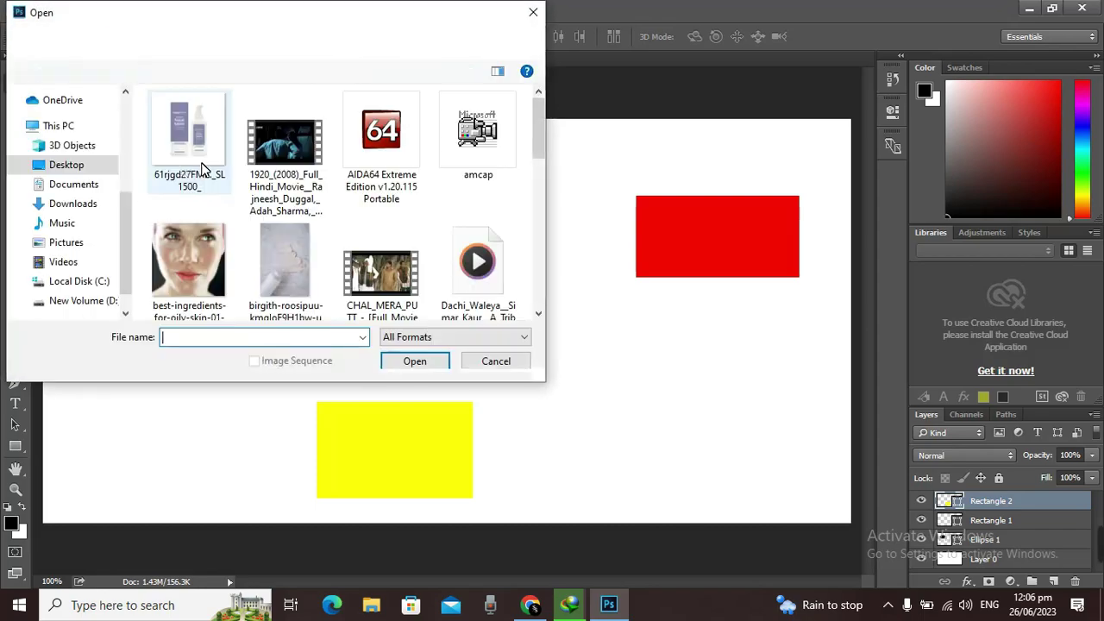
pyautogui.click(185, 296)
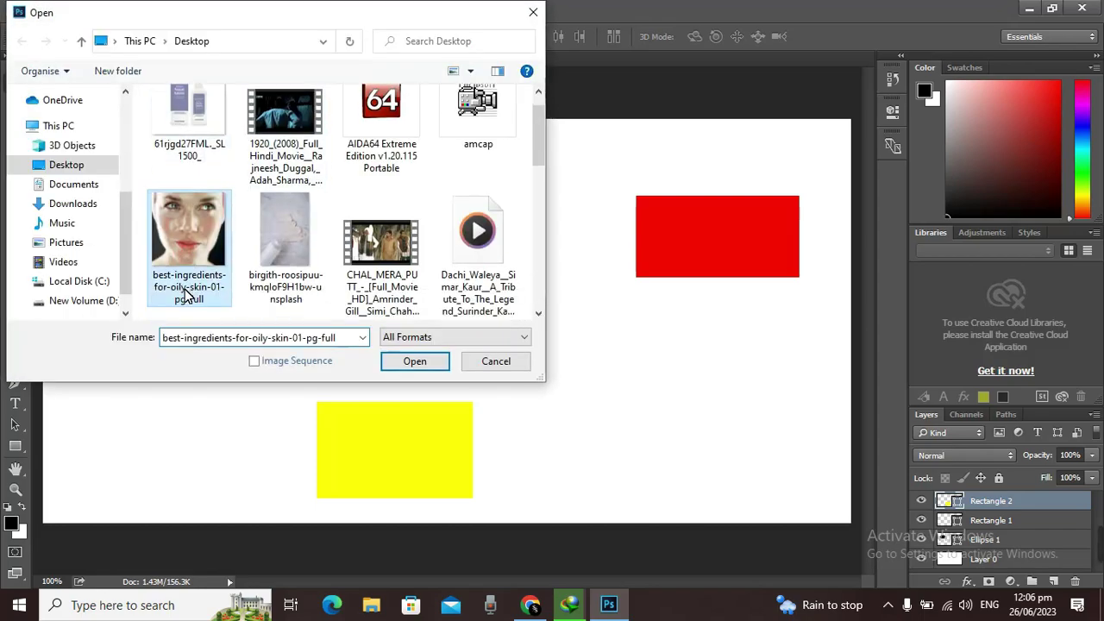
pyautogui.click(414, 360)
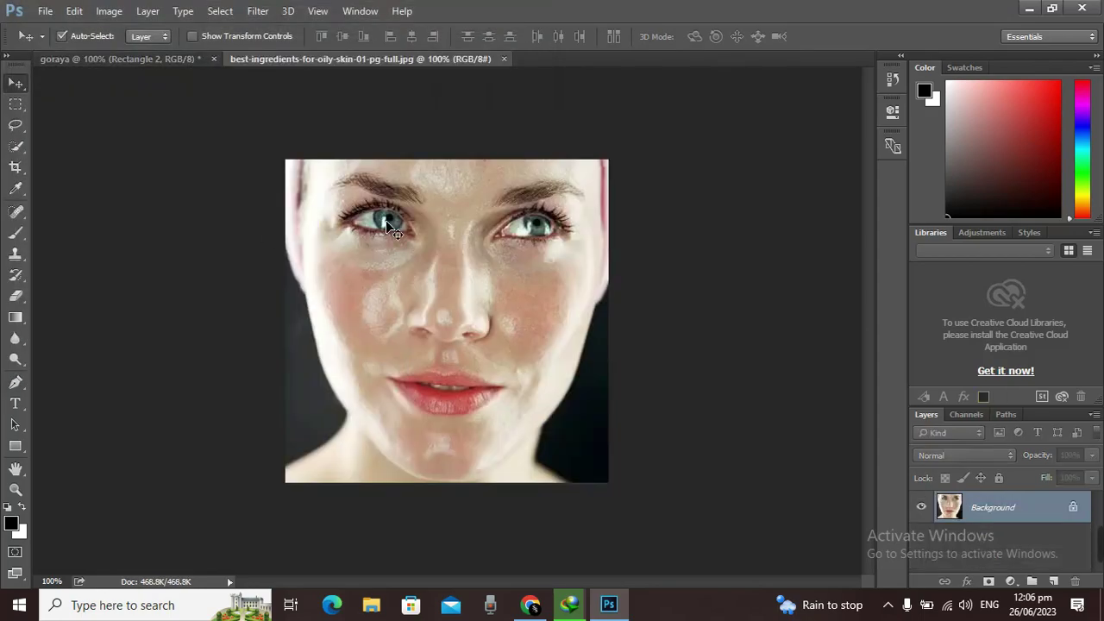
pyautogui.click(551, 374)
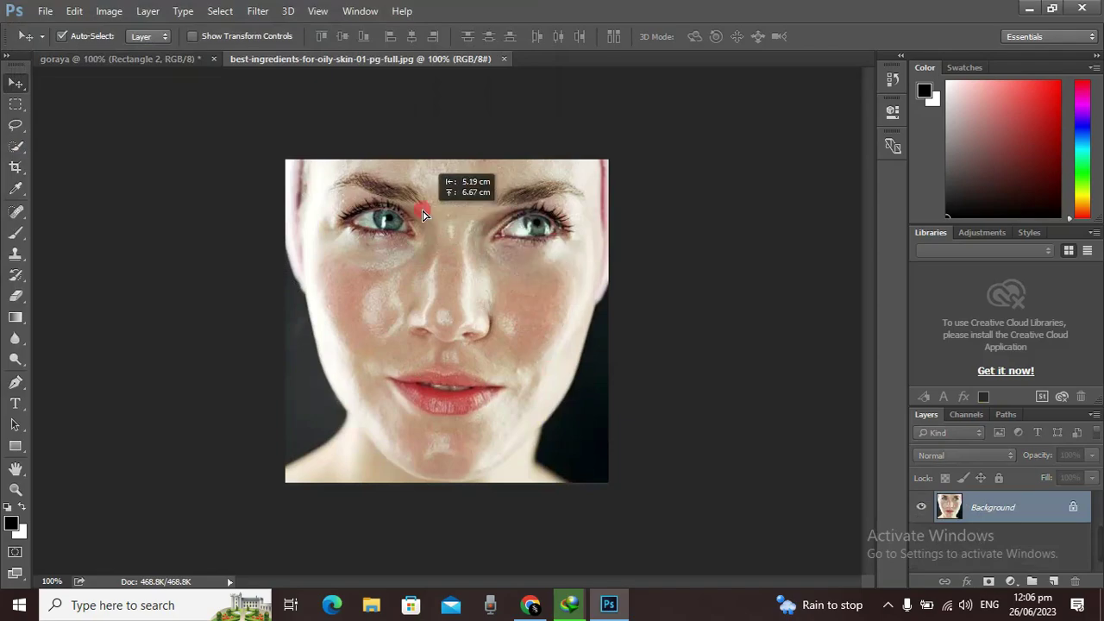
pyautogui.moveTo(552, 377)
pyautogui.mouseDown()
pyautogui.moveTo(218, 82)
pyautogui.moveTo(319, 261)
pyautogui.moveTo(346, 65)
pyautogui.moveTo(468, 297)
pyautogui.mouseUp()
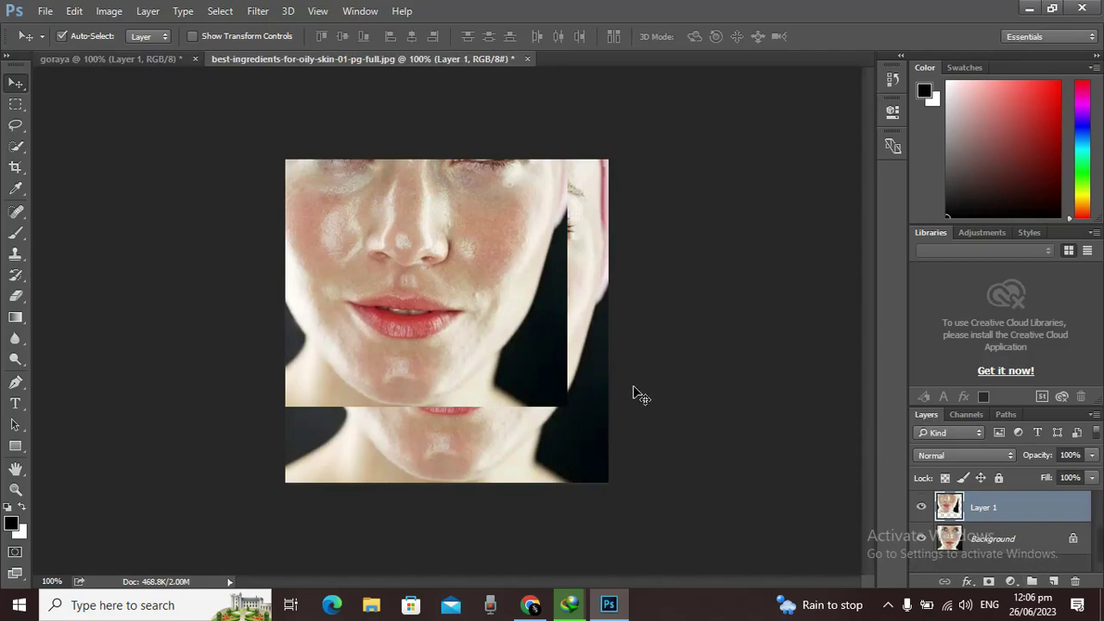
pyautogui.moveTo(395, 347); pyautogui.dragTo(470, 420)
pyautogui.hotkey('ctrl', 'alt', 'z')
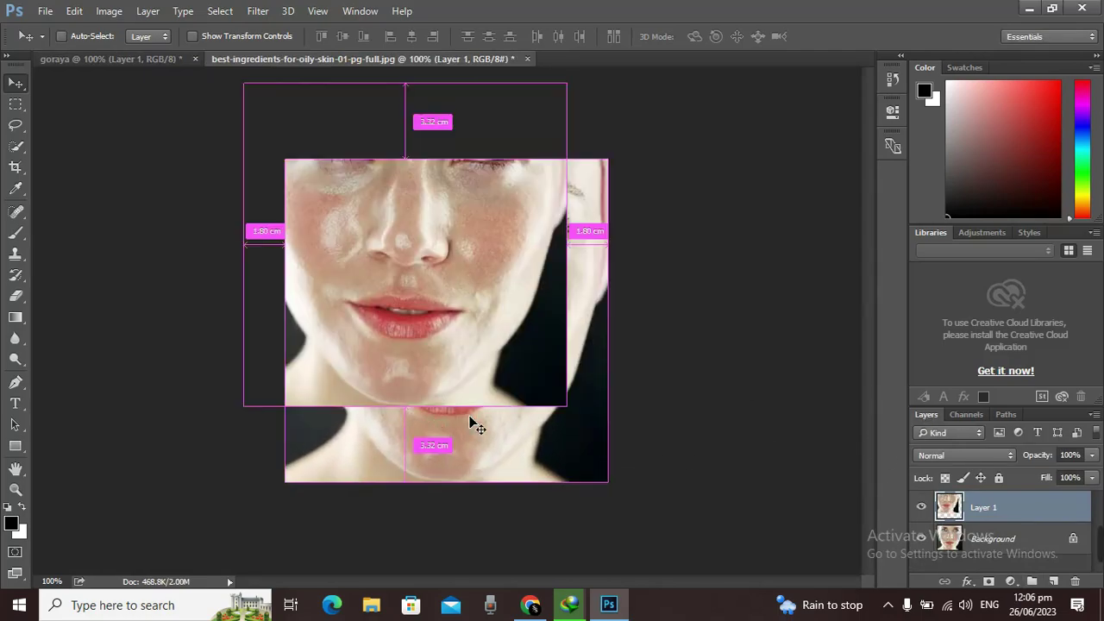
pyautogui.hotkey('ctrl', 'alt', 'z')
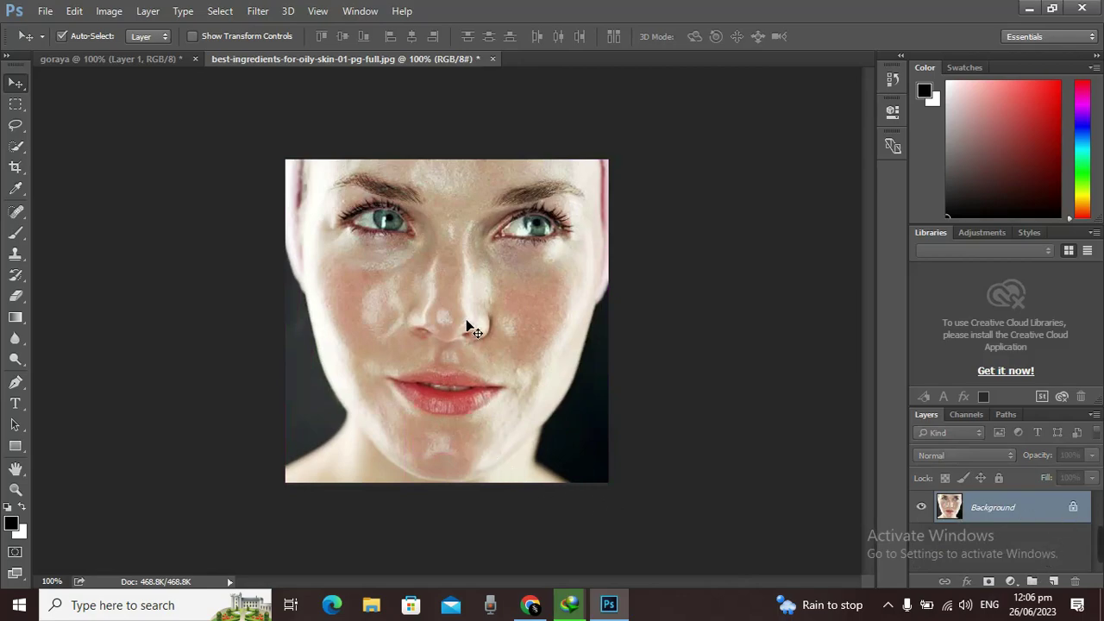
# Unlock the face photo's Background into Layer 0 and drag it toward the goraya document
pyautogui.moveTo(466, 322)
pyautogui.mouseDown()
pyautogui.moveTo(425, 247)
pyautogui.moveTo(306, 149)
pyautogui.mouseUp()
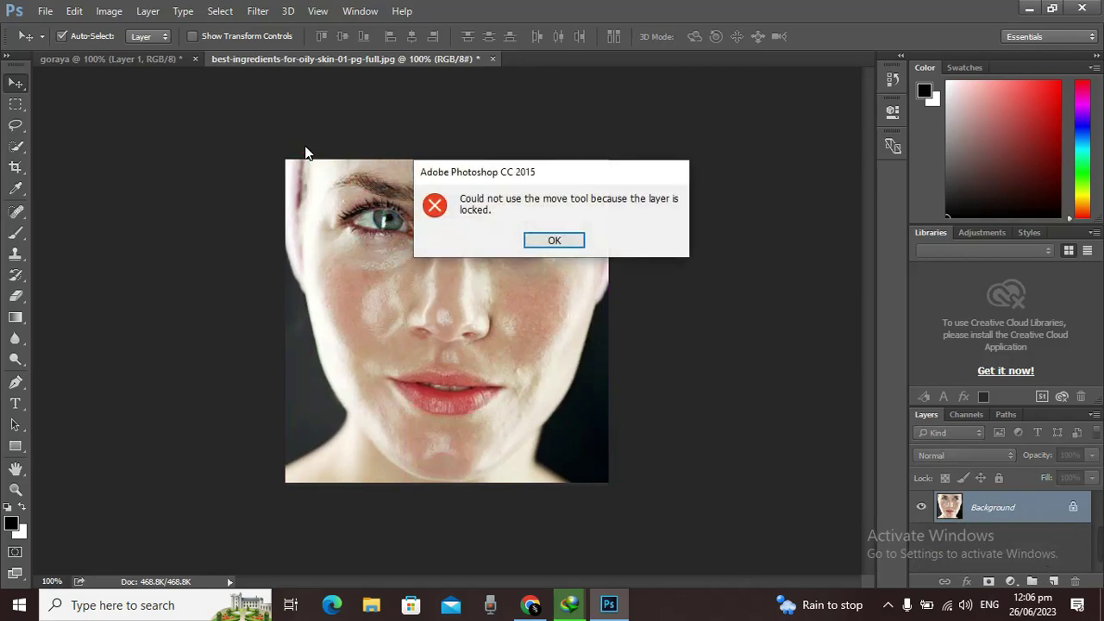
pyautogui.click(554, 243)
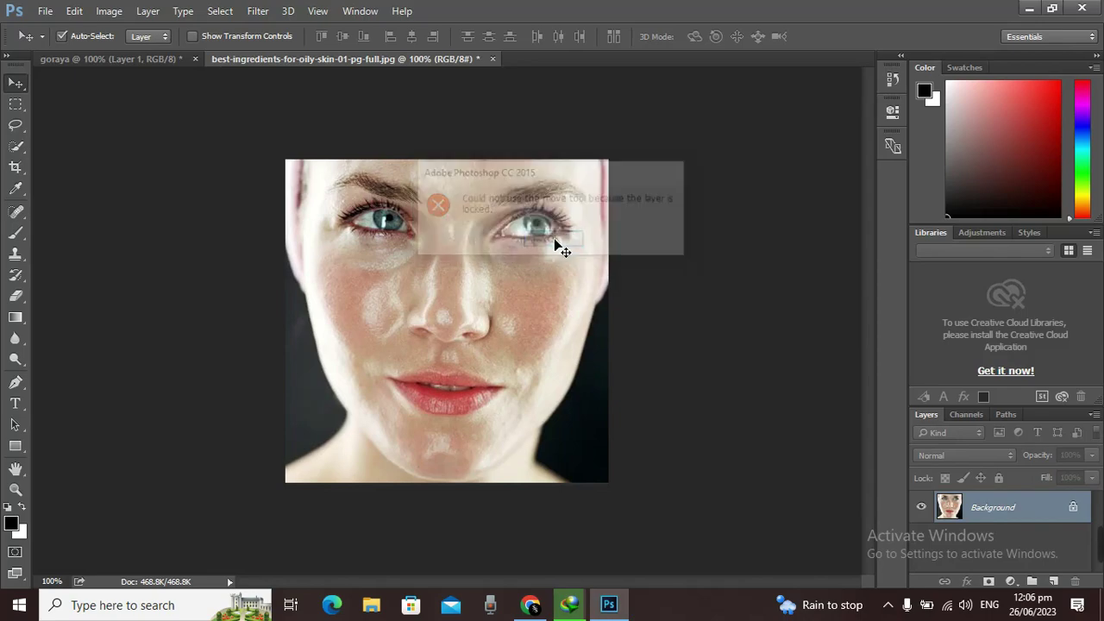
pyautogui.doubleClick(1071, 507)
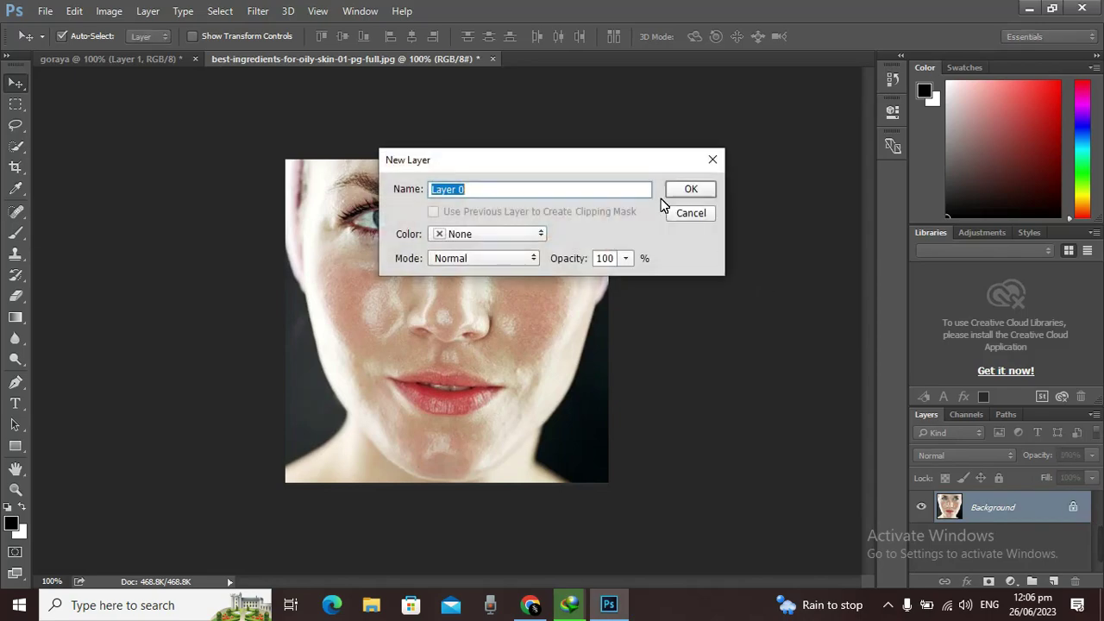
pyautogui.click(695, 190)
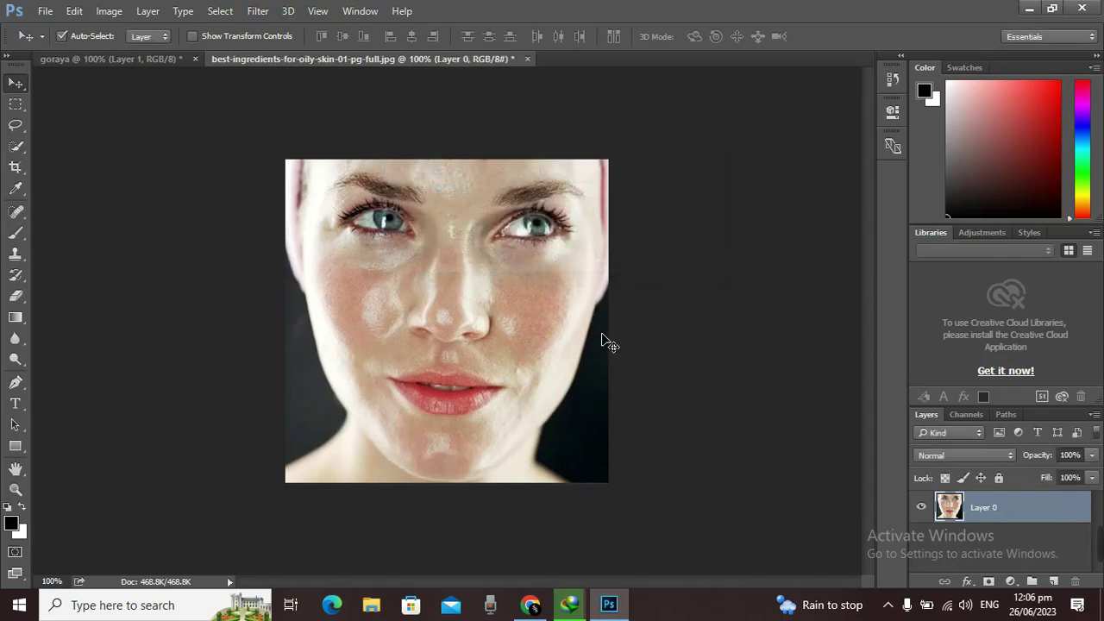
pyautogui.moveTo(396, 337)
pyautogui.mouseDown()
pyautogui.moveTo(148, 111)
pyautogui.moveTo(143, 62)
pyautogui.mouseUp()
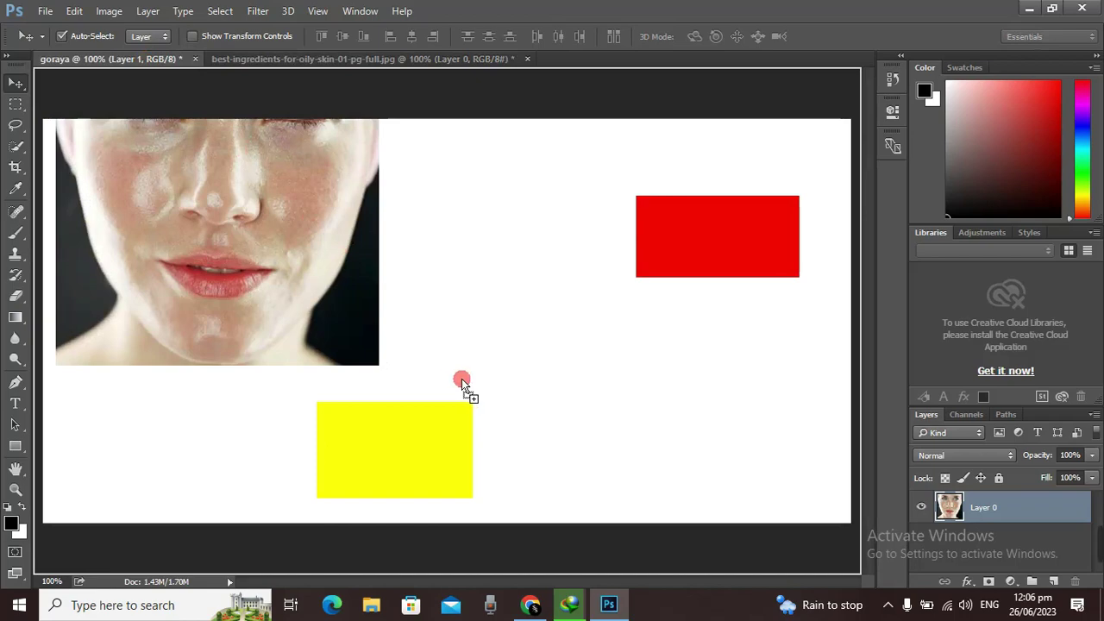
# Drop the face photo onto the goraya canvas as Layer 2, switching between Layers 1 and 2
pyautogui.moveTo(144, 60); pyautogui.dragTo(463, 379)
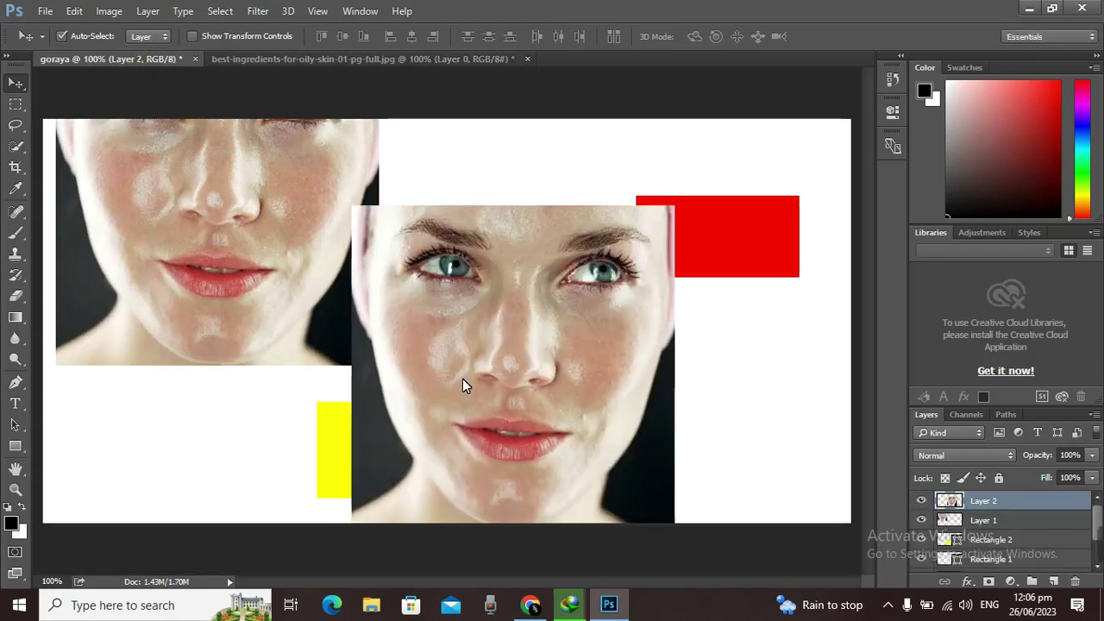
pyautogui.click(215, 259)
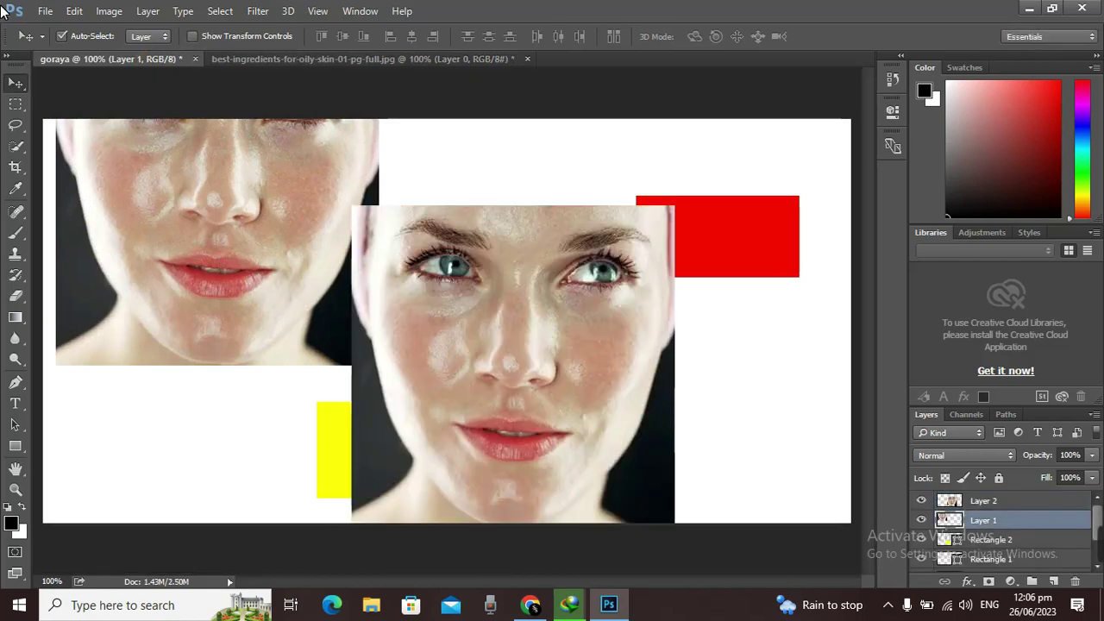
pyautogui.click(549, 336)
pyautogui.click(316, 231)
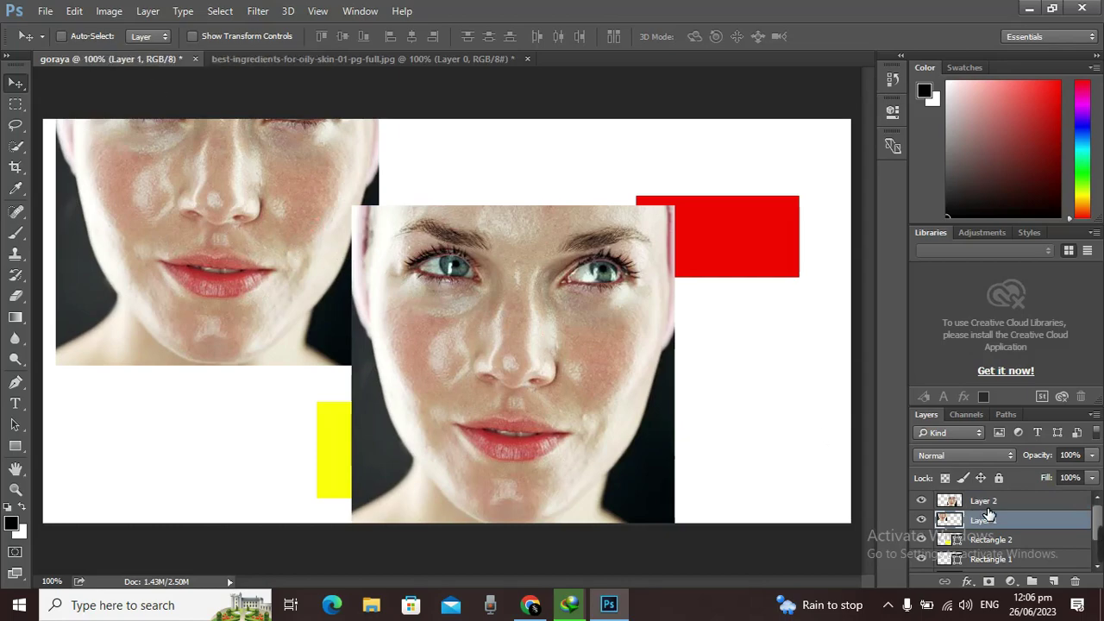
pyautogui.click(1032, 505)
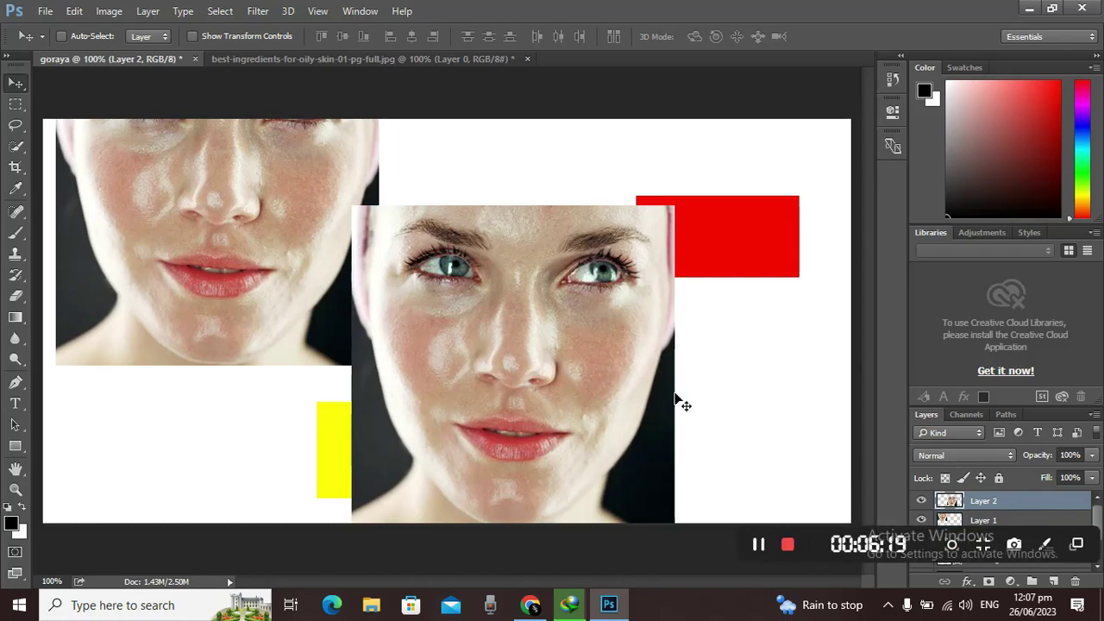
# Delete Layer 2 via its context menu, then drag Layer 1 to the trash
pyautogui.rightClick(1018, 503)
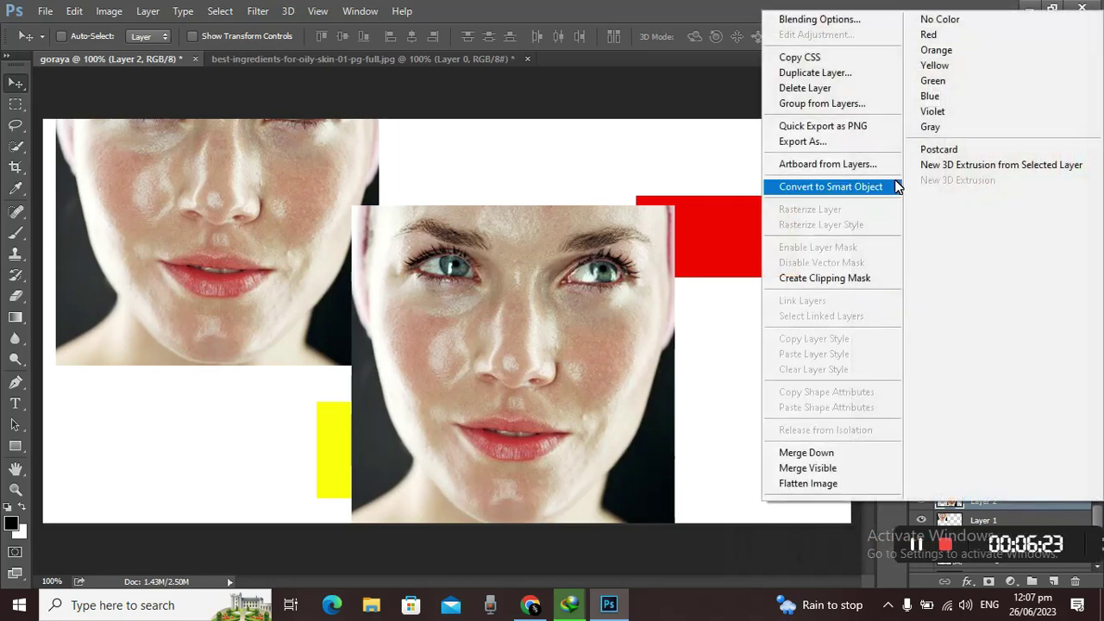
pyautogui.click(784, 92)
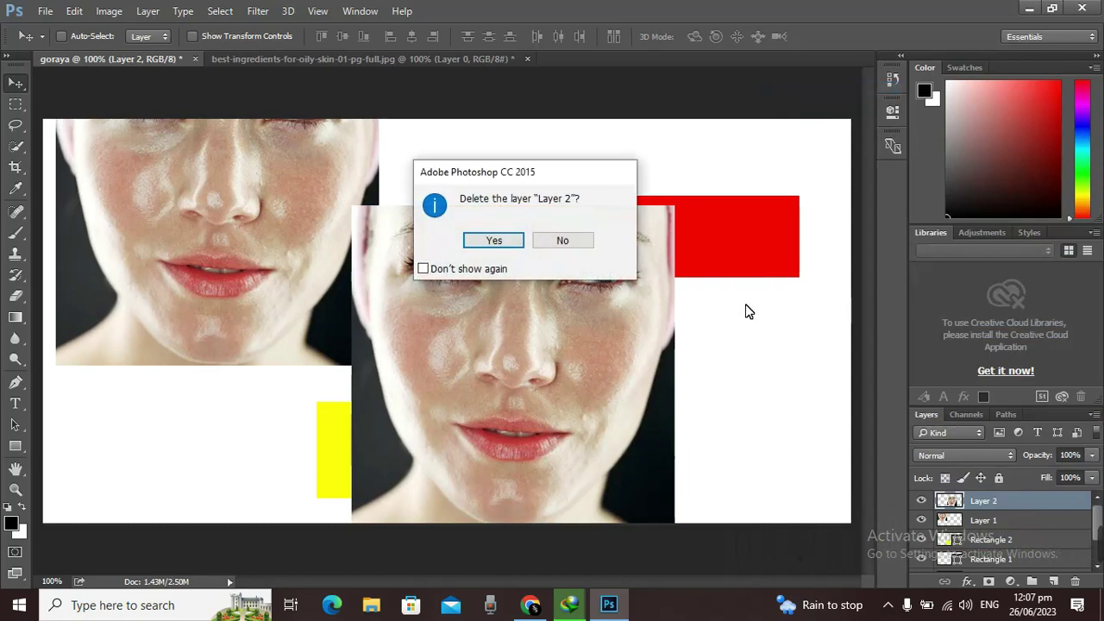
pyautogui.click(423, 269)
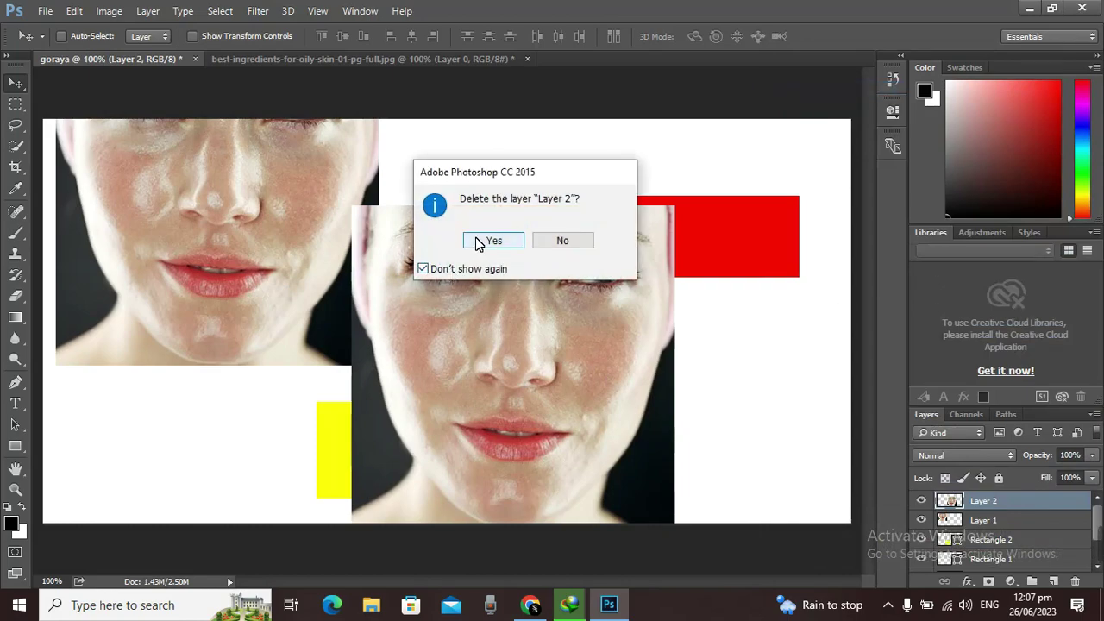
pyautogui.click(479, 241)
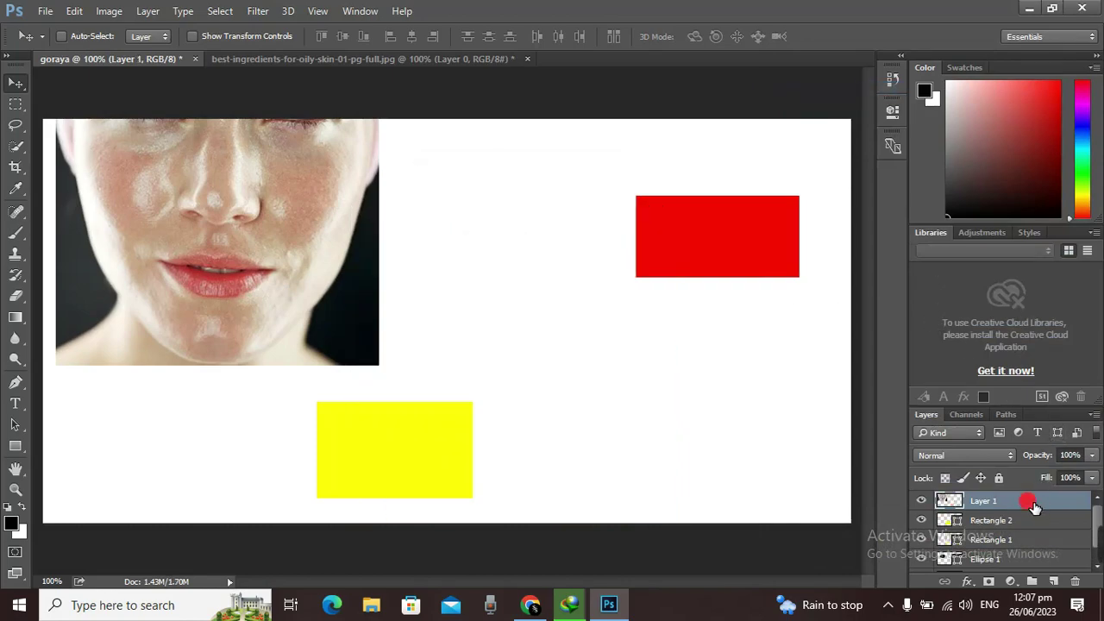
pyautogui.moveTo(1028, 502); pyautogui.dragTo(1089, 588)
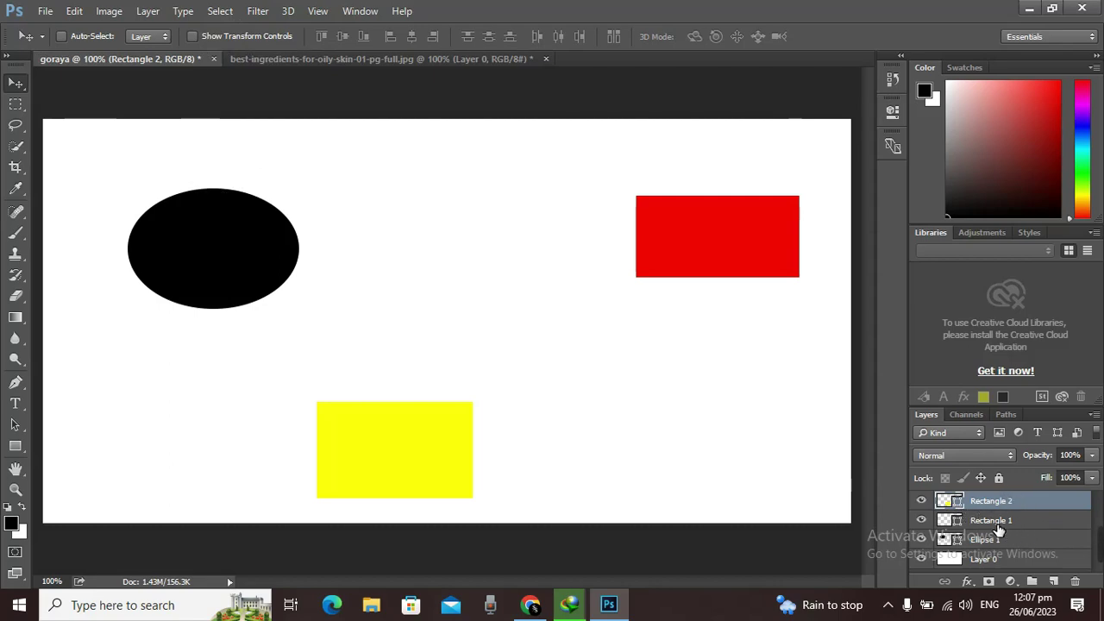
pyautogui.click(220, 36)
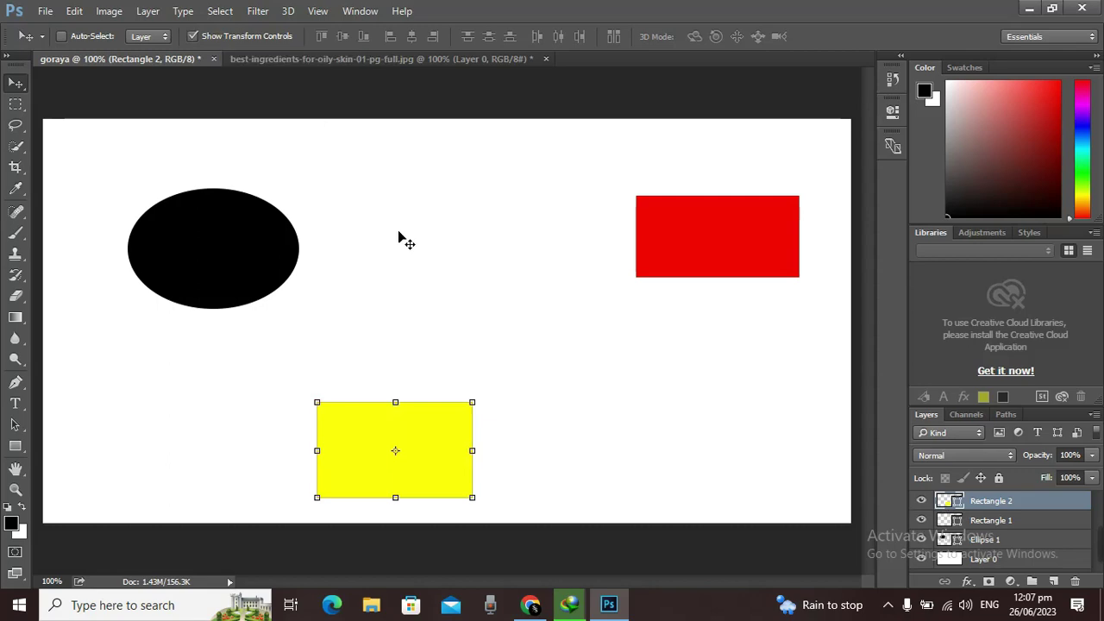
pyautogui.hotkey('ctrl', 't')
pyautogui.moveTo(482, 409); pyautogui.dragTo(486, 415)
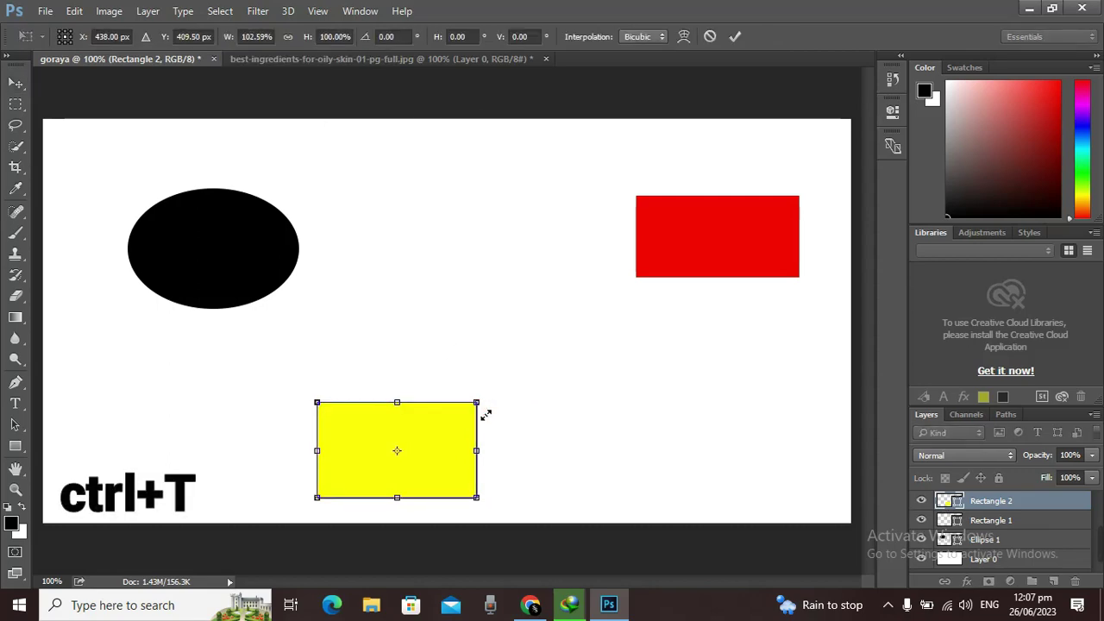
pyautogui.click(709, 37)
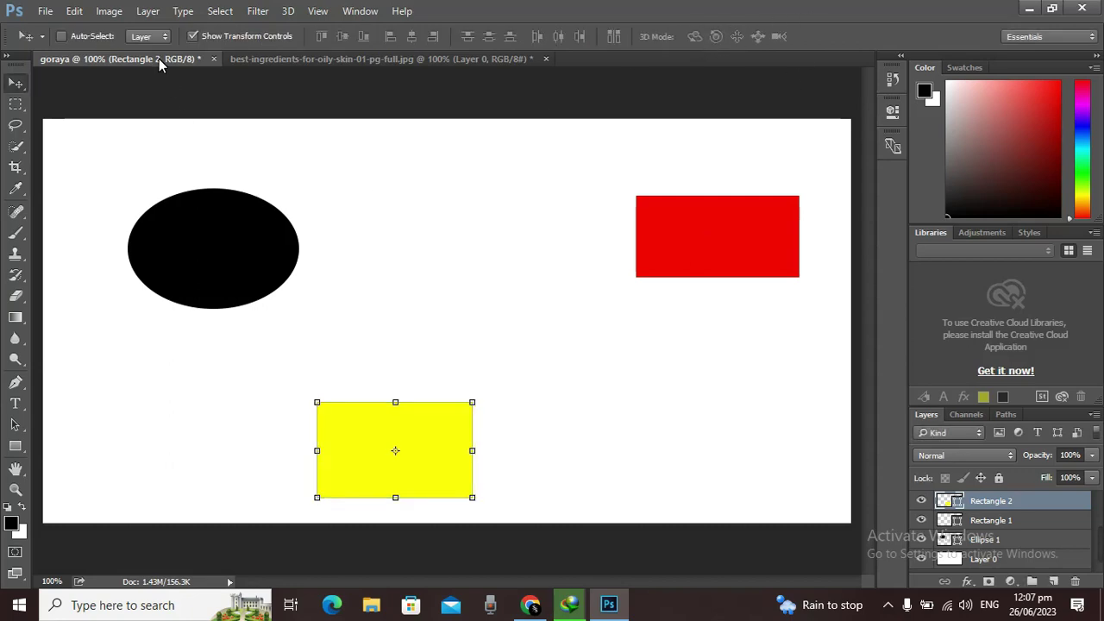
pyautogui.click(210, 36)
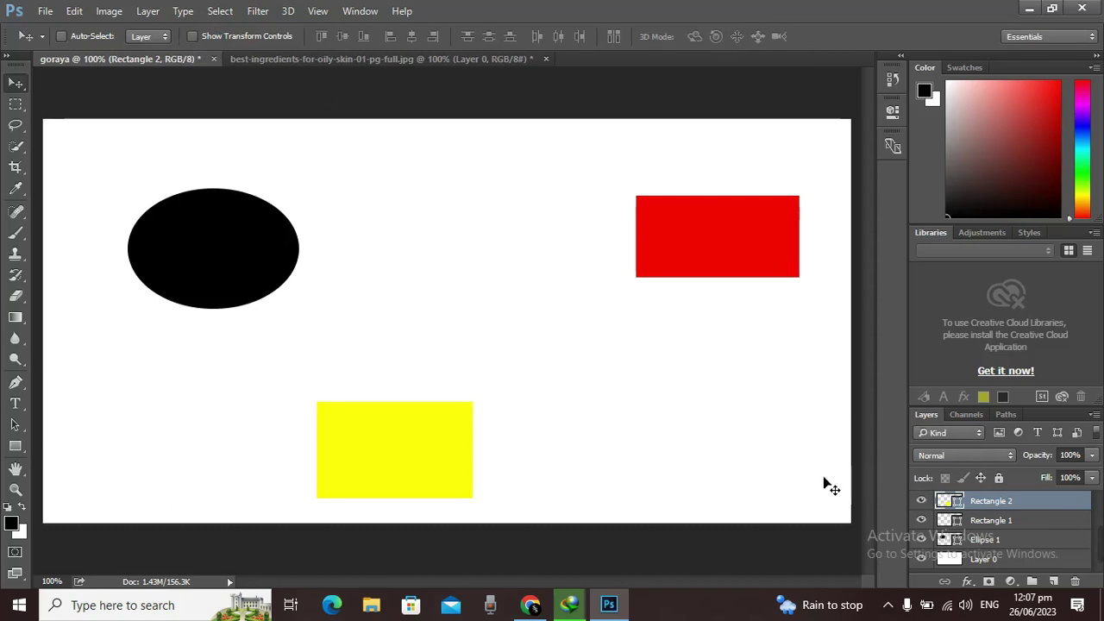
pyautogui.press('ctrl')
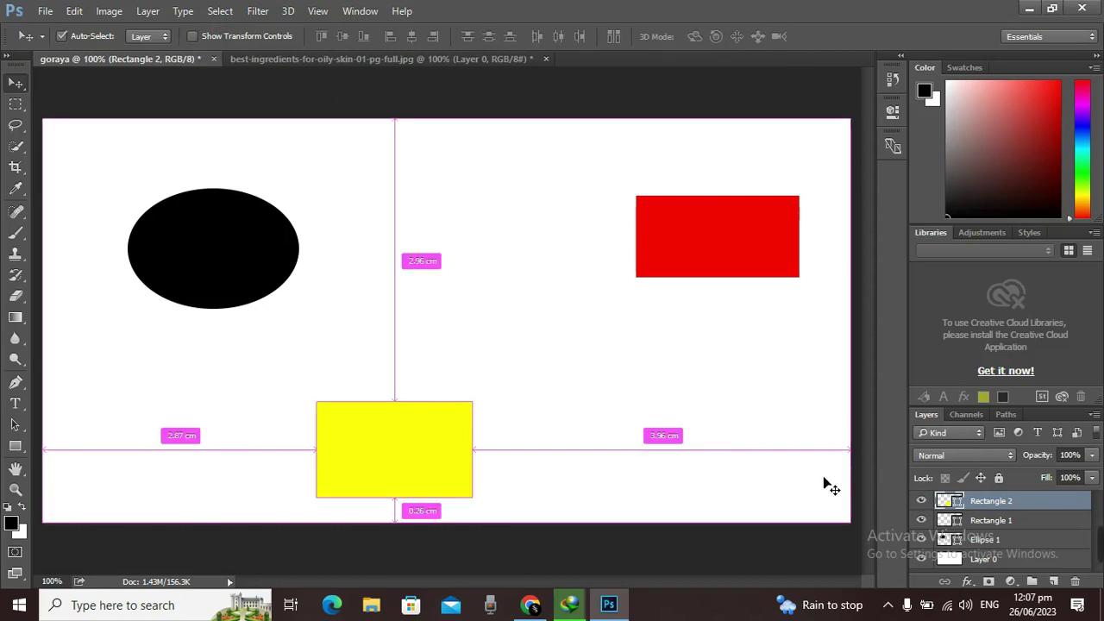
pyautogui.hotkey('ctrl', 't')
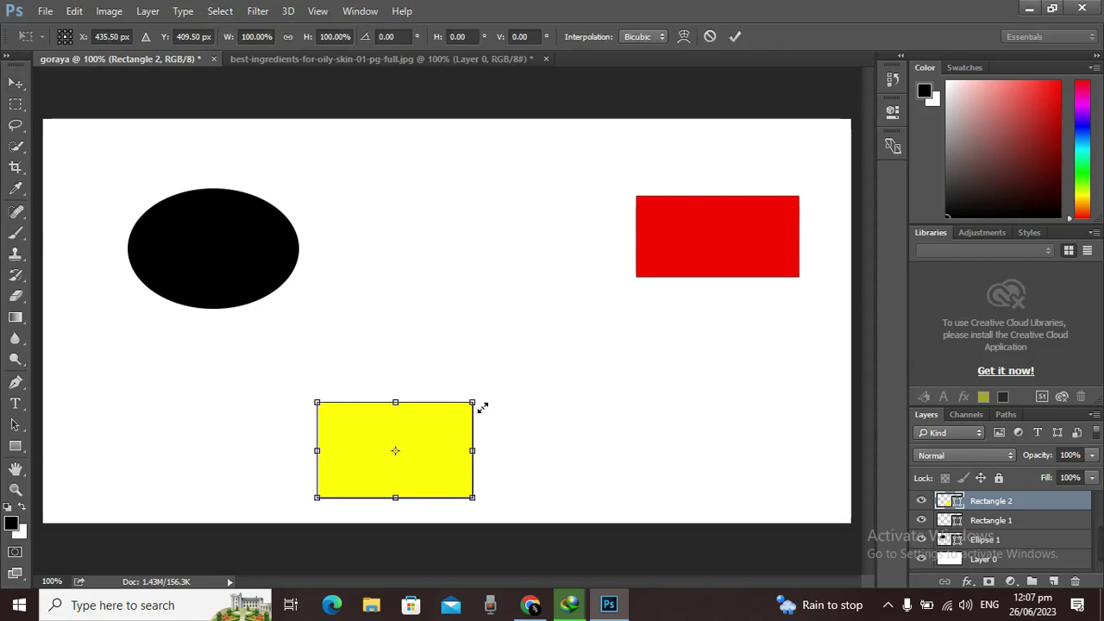
pyautogui.moveTo(482, 407)
pyautogui.mouseDown()
pyautogui.moveTo(450, 465)
pyautogui.moveTo(492, 412)
pyautogui.mouseUp()
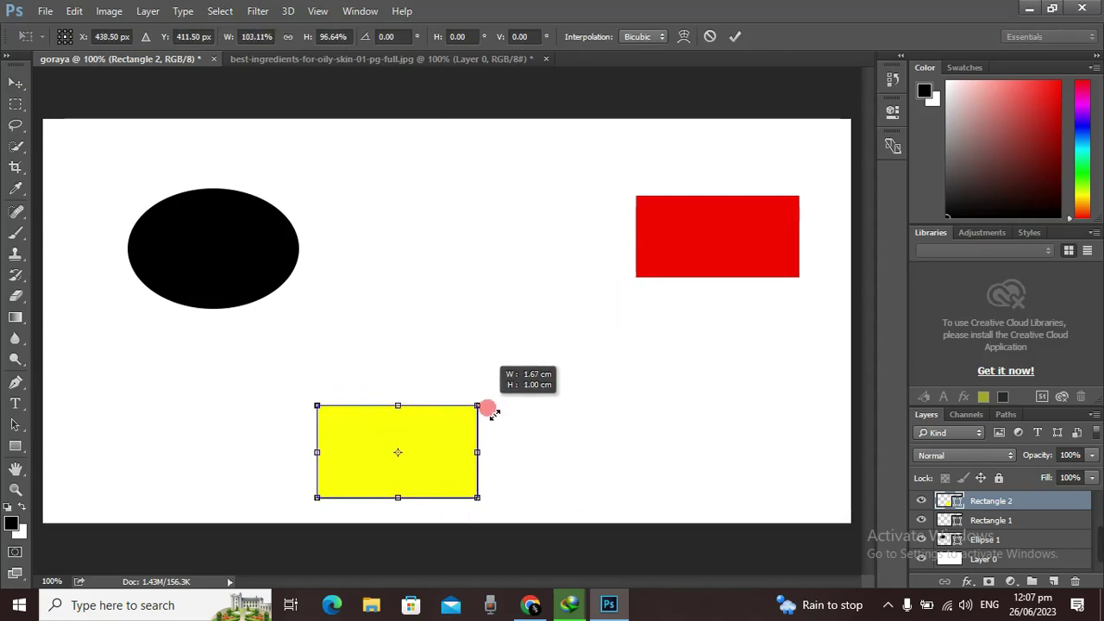
pyautogui.moveTo(492, 413); pyautogui.dragTo(481, 421)
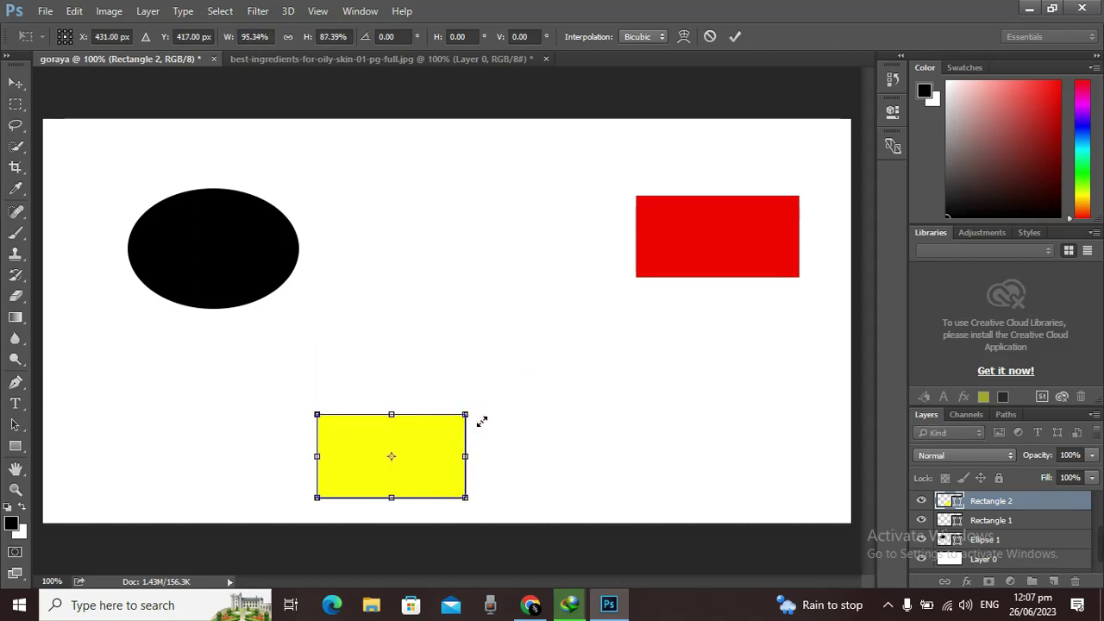
pyautogui.click(711, 43)
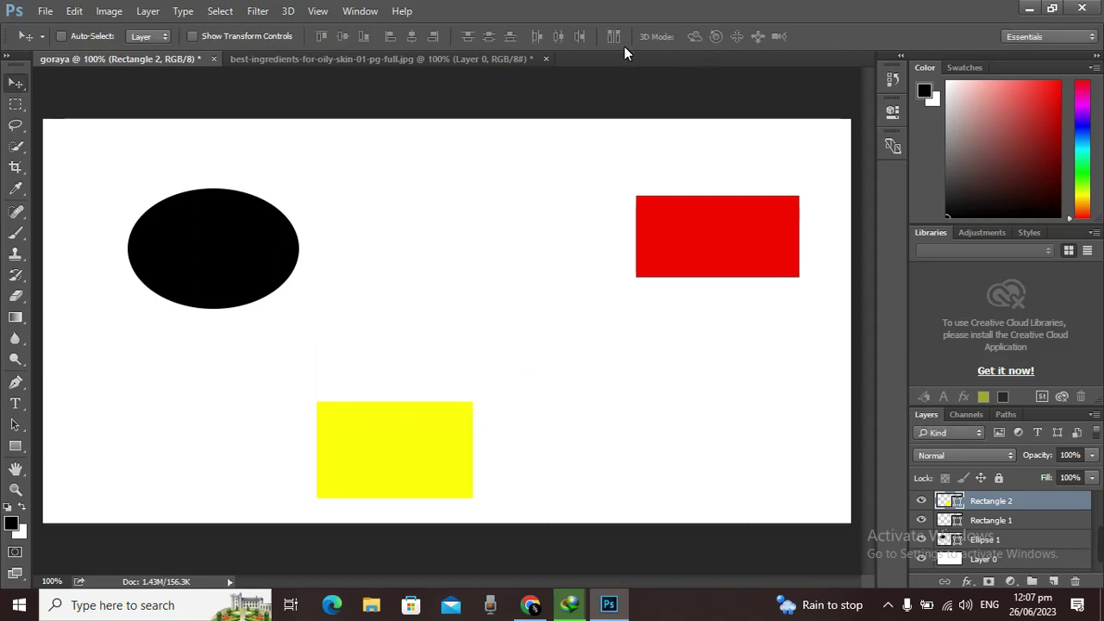
# Scale the Ellipse 1 layer to about 96% width and 88% height and commit the transform
pyautogui.click(992, 540)
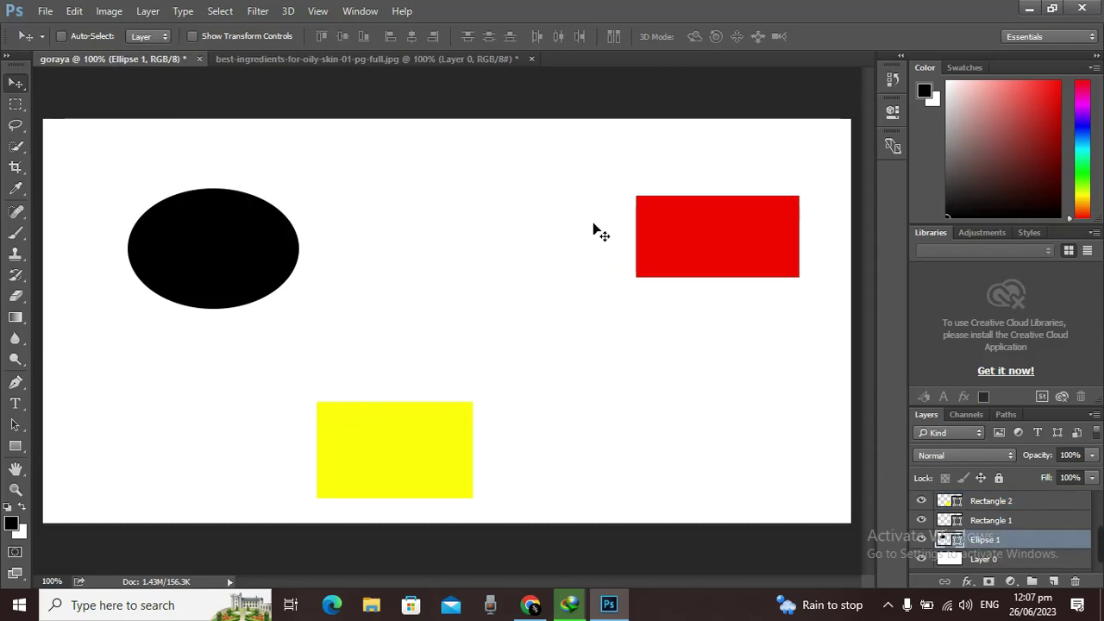
pyautogui.click(234, 36)
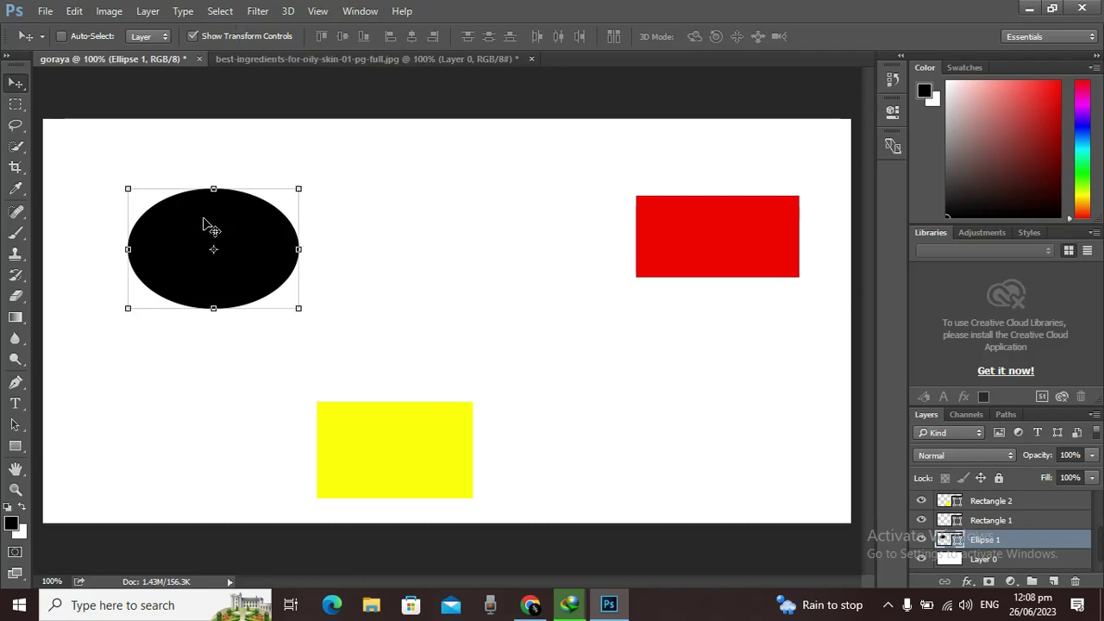
pyautogui.moveTo(310, 193); pyautogui.dragTo(291, 204)
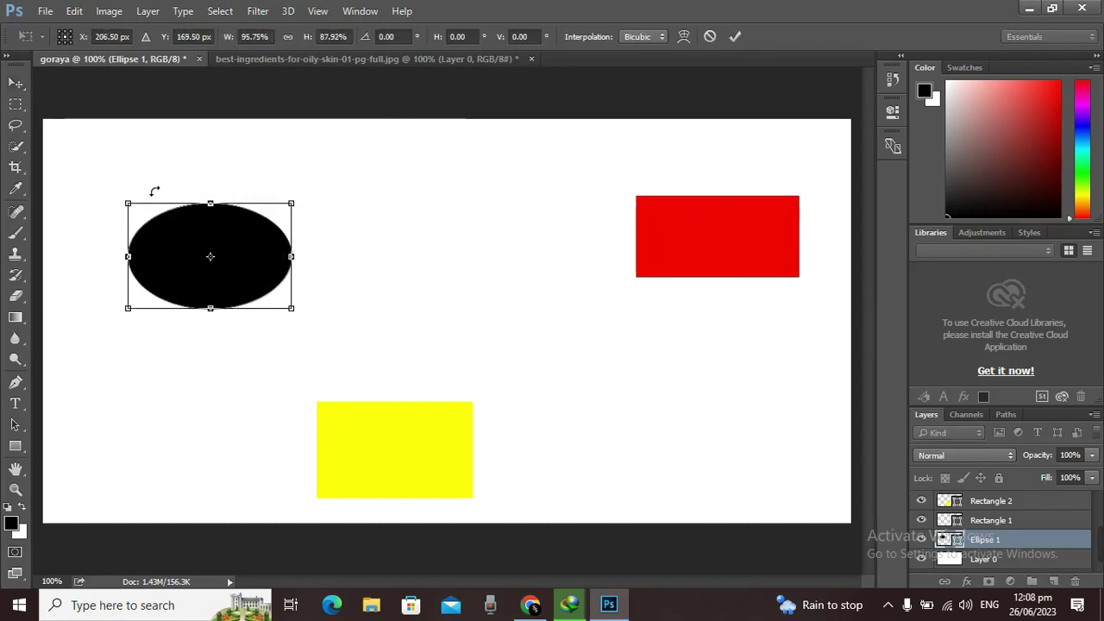
pyautogui.click(735, 37)
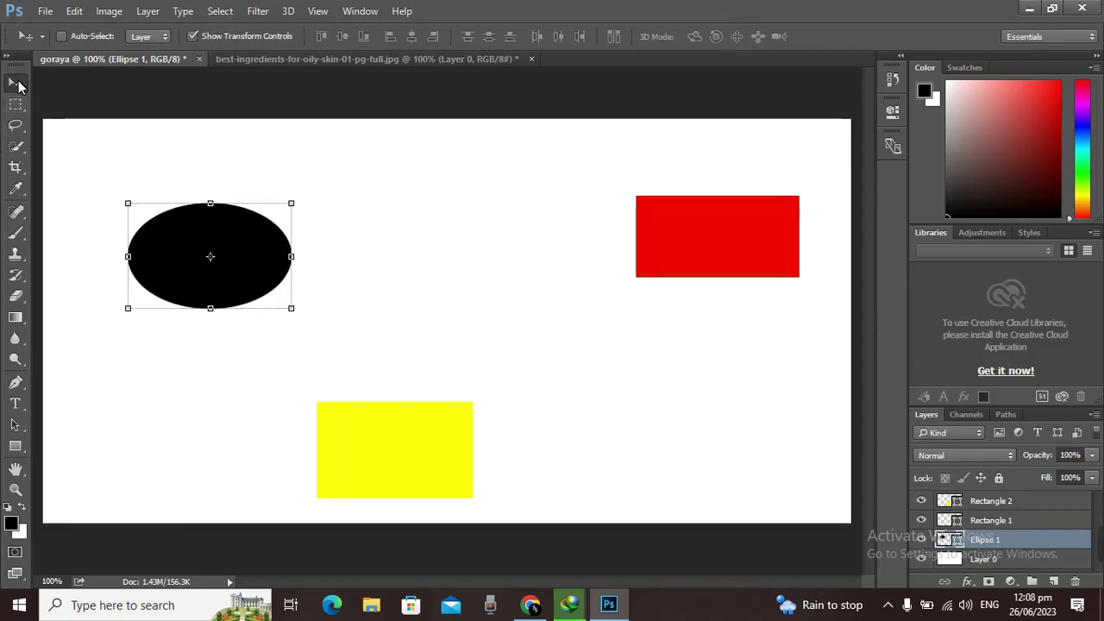
pyautogui.rightClick(20, 85)
# Switch from the Move tool flyout to the Rectangular Marquee tool and display its shape variants
pyautogui.click(91, 82)
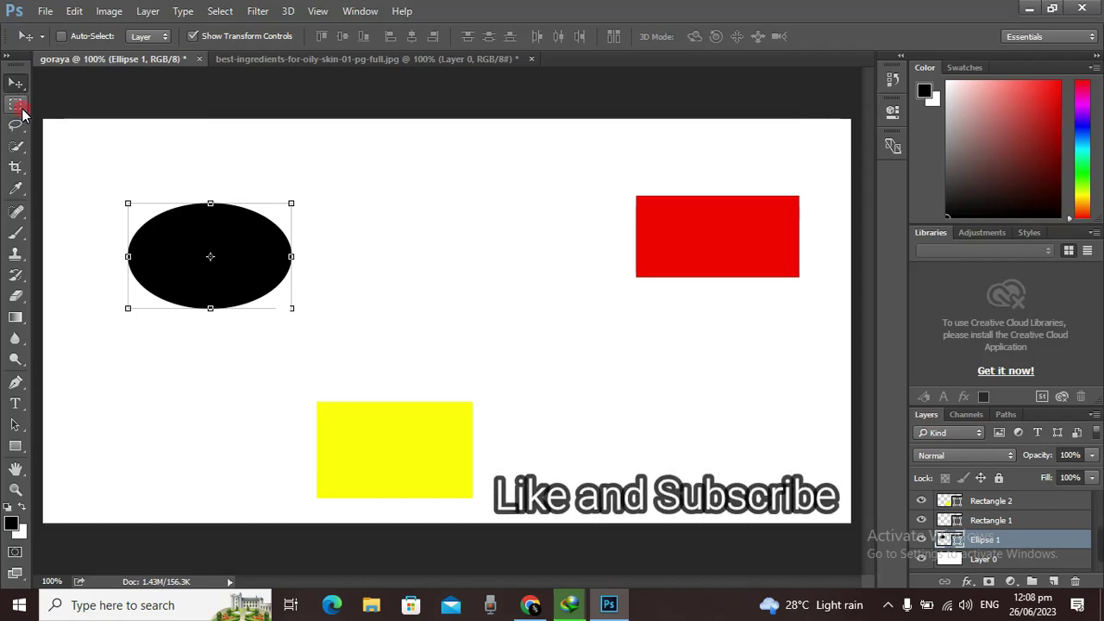
pyautogui.click(15, 102)
pyautogui.rightClick(23, 108)
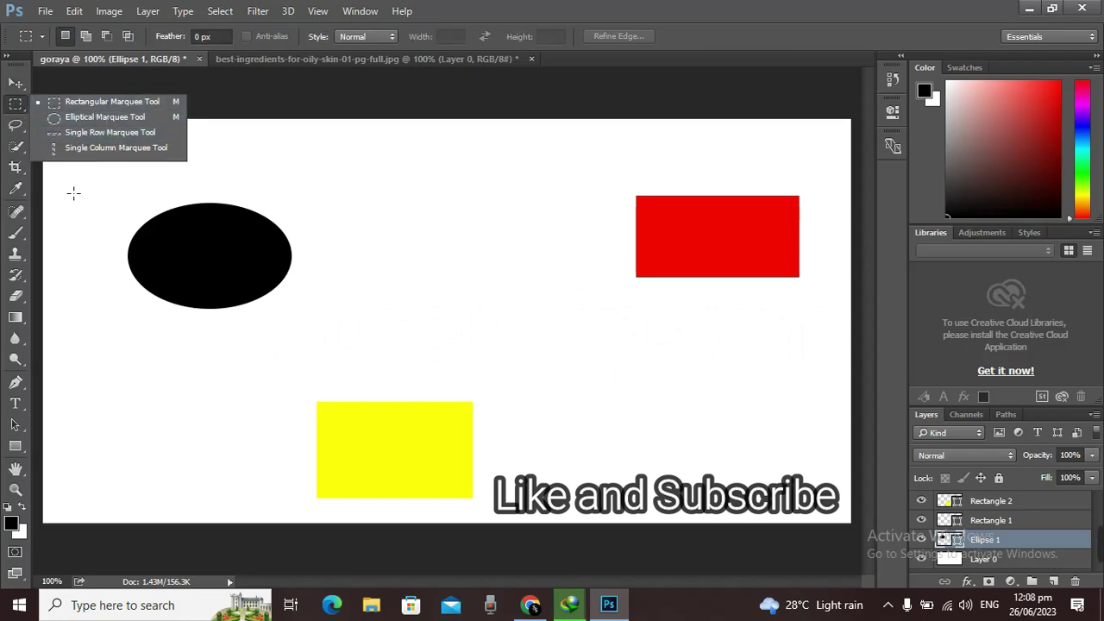